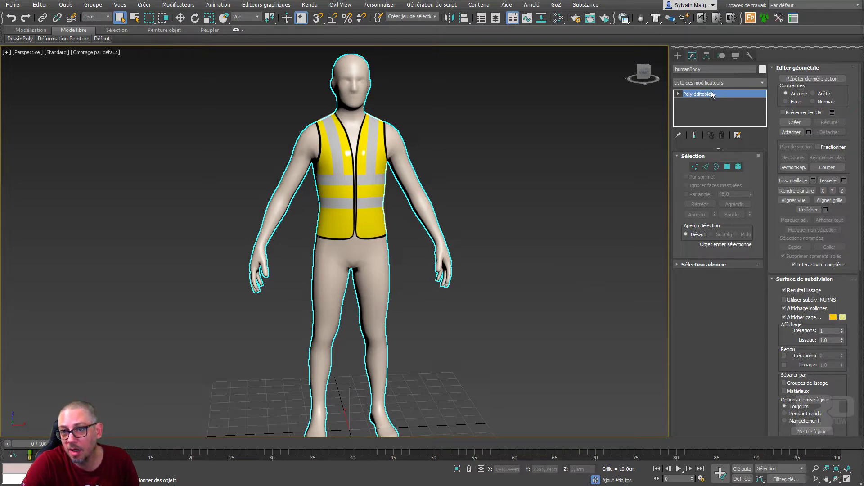
Select the vest, expand its modifier stack, and show edged faces over the shaded view.
left_click(380, 172)
right_click(475, 148)
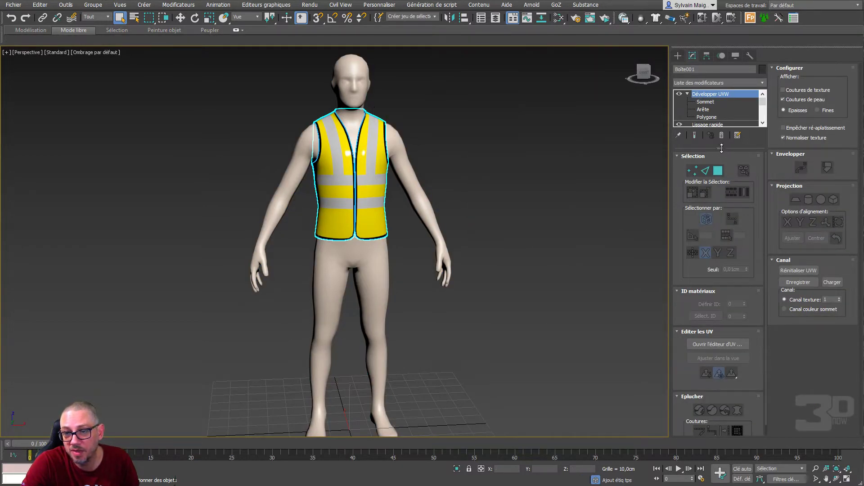
left_click_drag(721, 148, 714, 204)
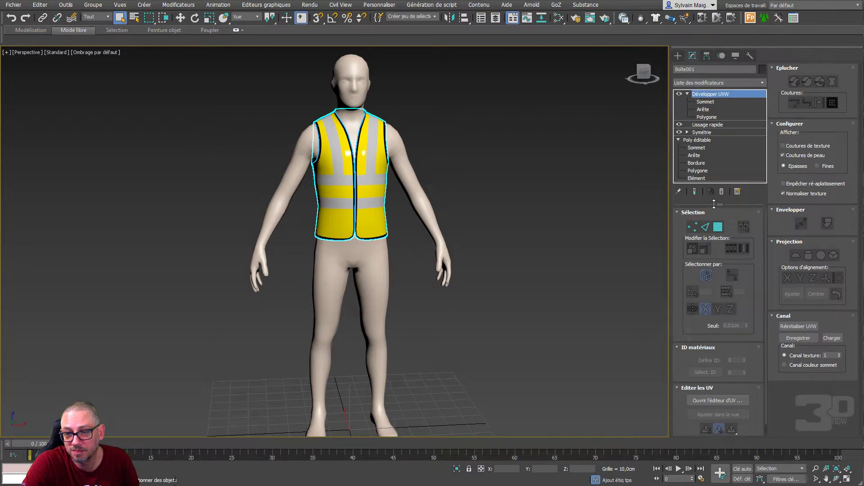
key("F4")
scroll(351, 164, "up", 5)
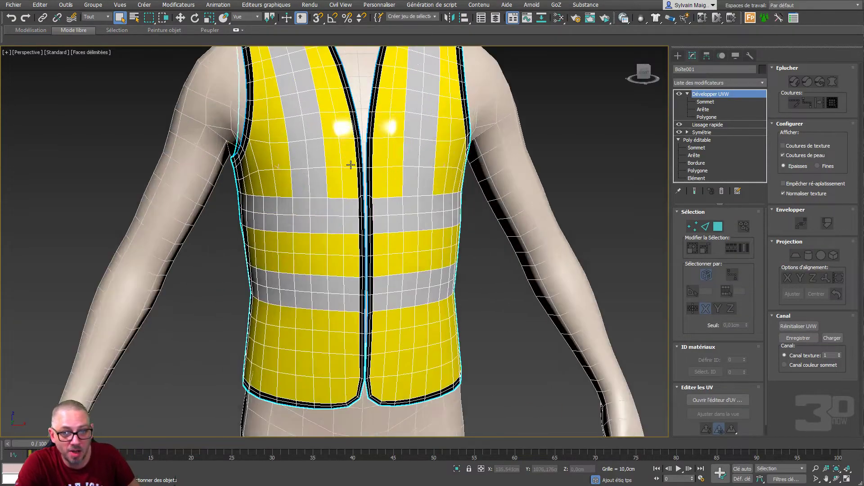
mouse_move(351, 164)
middle_mouse_down("alt")
mouse_move(366, 170)
mouse_move(366, 191)
mouse_move(347, 207)
middle_mouse_up("alt")
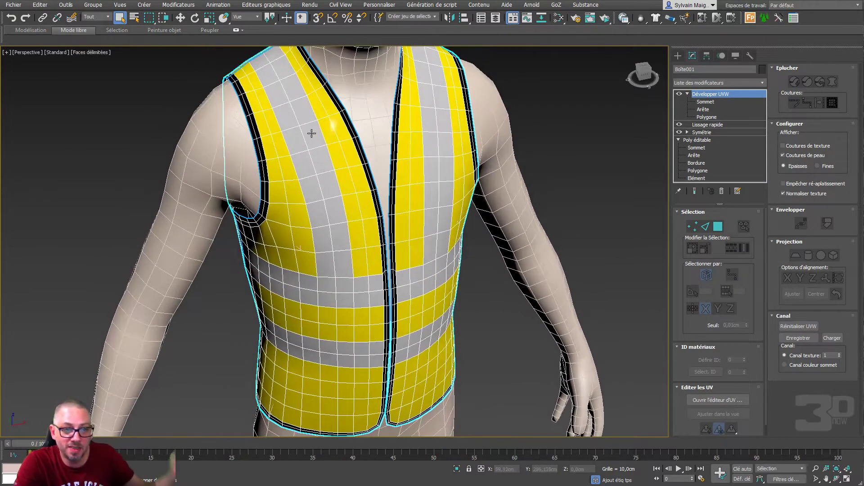
Collapse the vest to an Editable Poly, then browse the Modifier List toward Cloth.
right_click(317, 182)
mouse_move(361, 272)
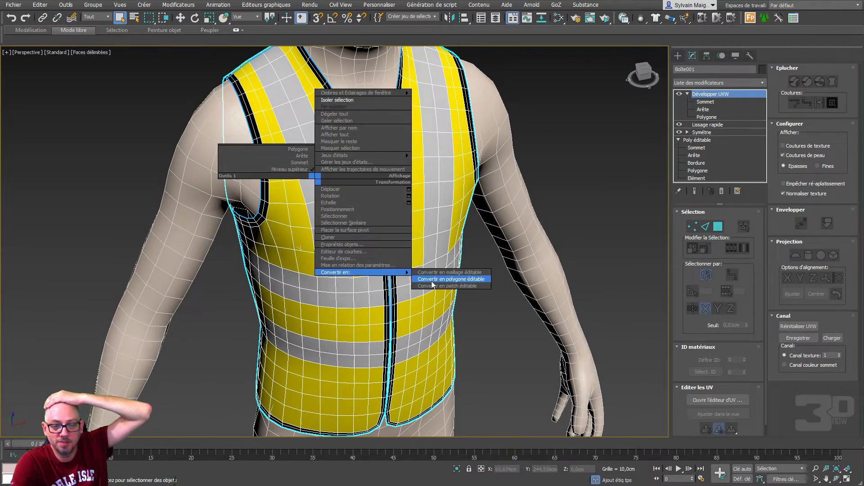
left_click(431, 282)
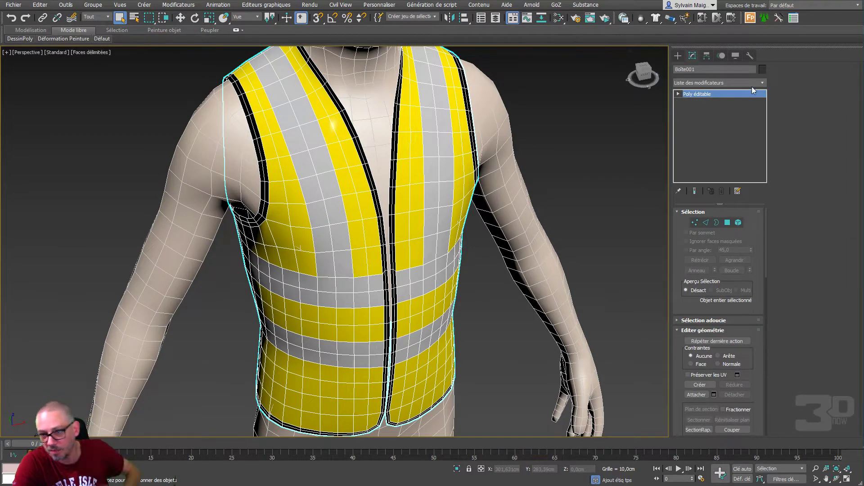
left_click(764, 83)
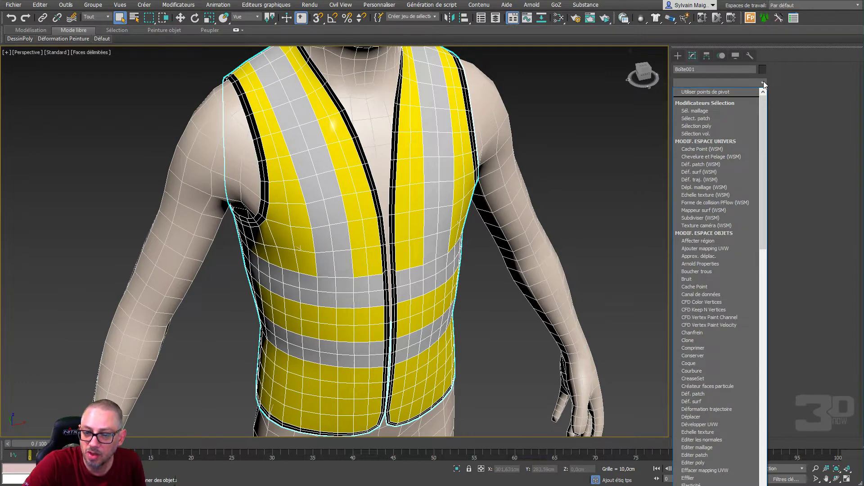
scroll(734, 162, "down", 8)
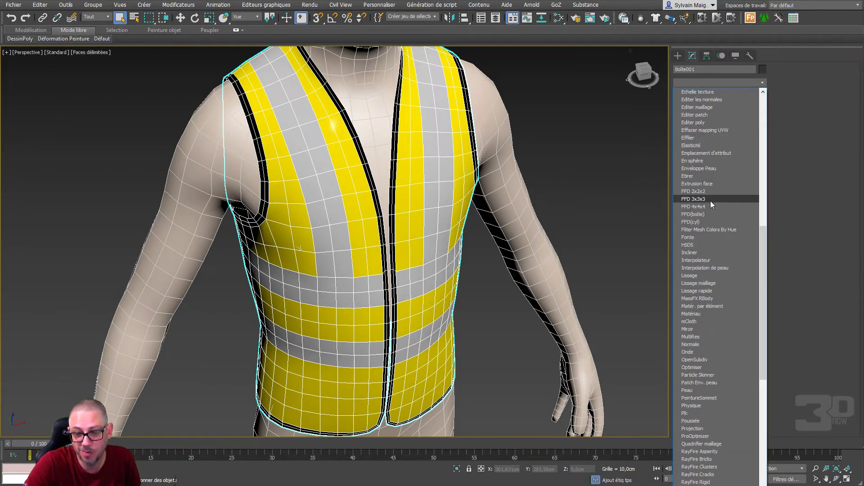
scroll(709, 389, "down", 8)
scroll(712, 391, "down", 5)
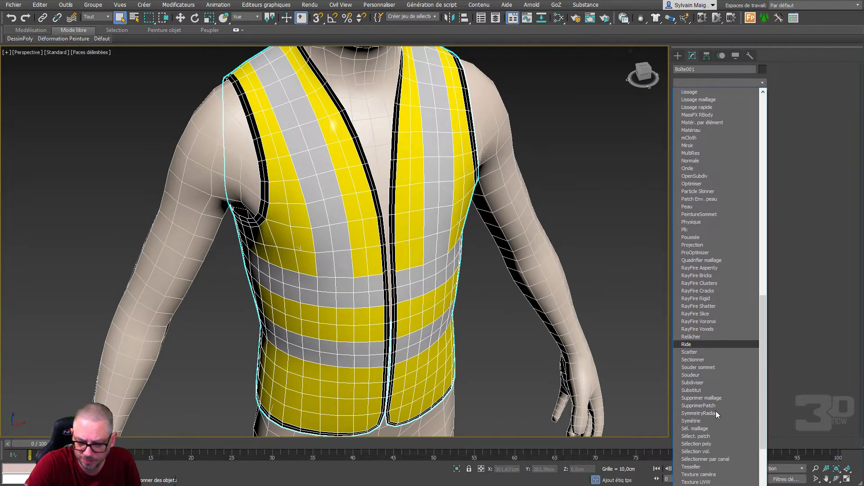
scroll(711, 450, "down", 2)
Add the Tissu (Cloth) modifier to the vest and glance at its Object Properties.
left_click(705, 482)
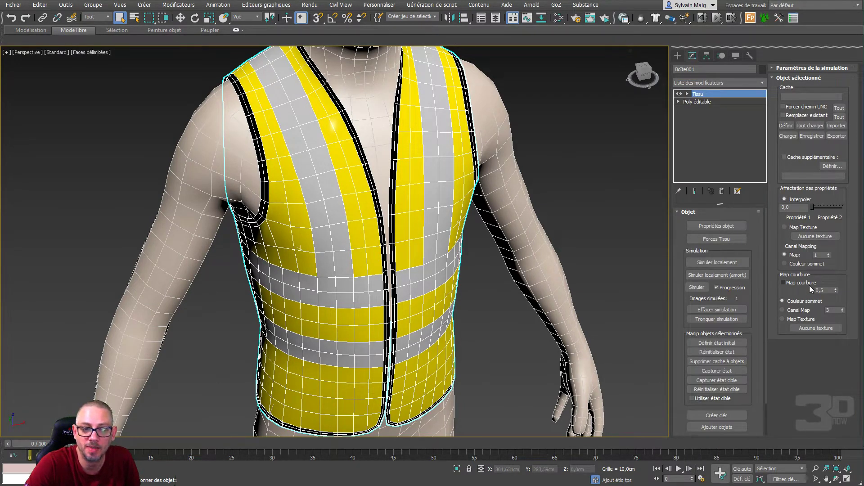
left_click(728, 228)
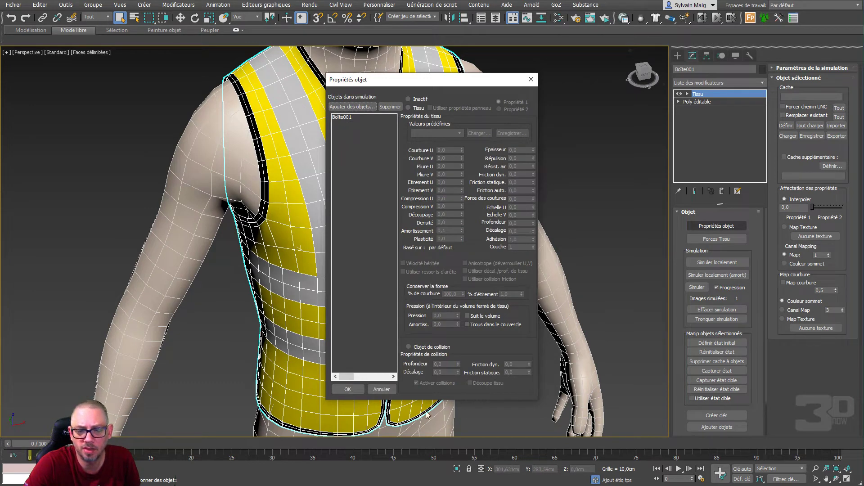
left_click(395, 389)
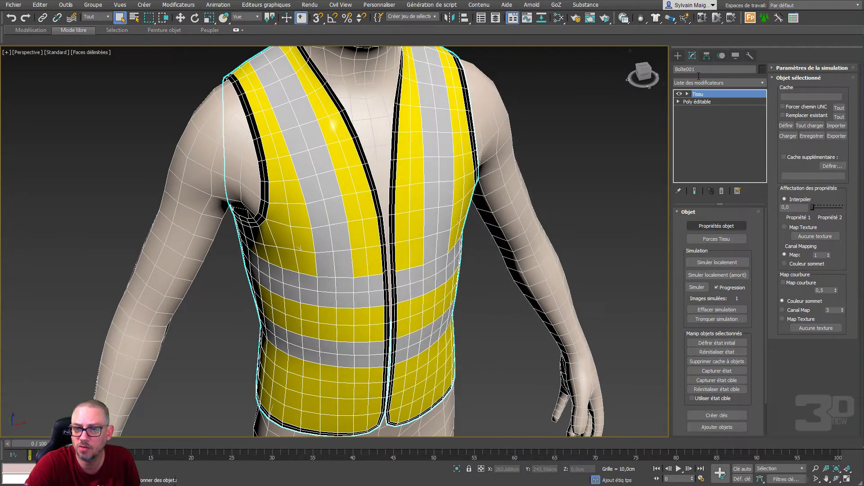
Rename the vest object Boîte001 to Gilet_Jaune.
left_click(699, 71)
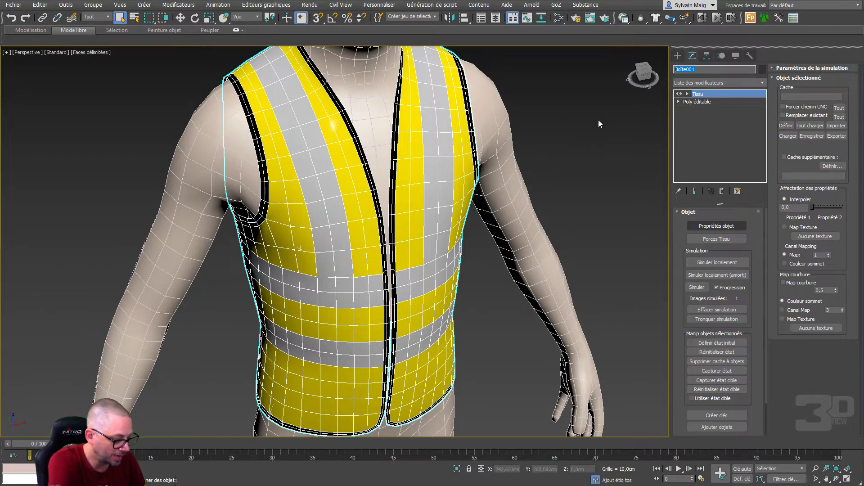
type("Gilet_")
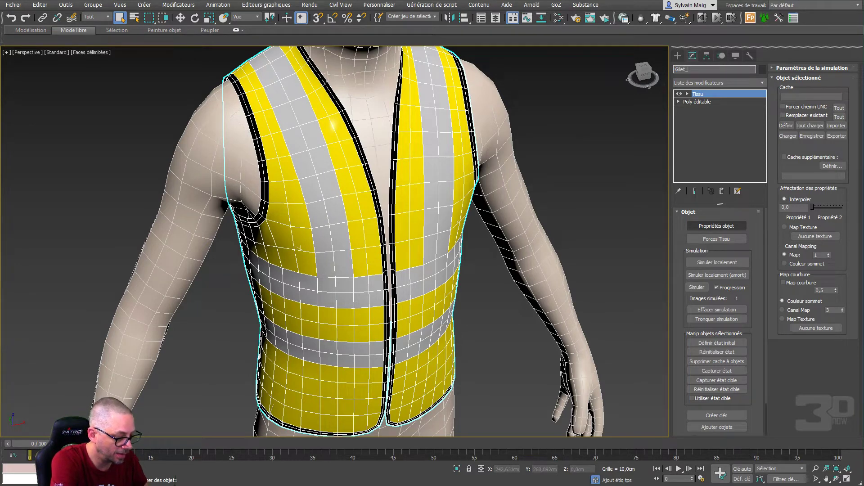
type("Jaune")
key("Return")
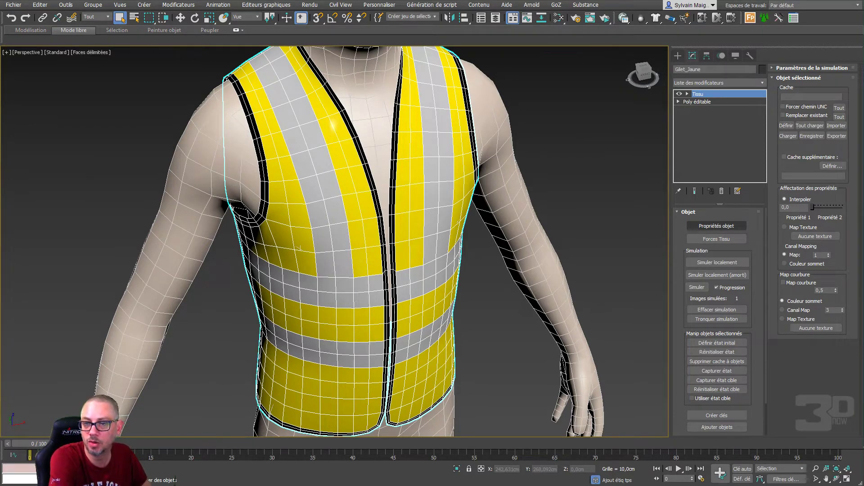
In Cloth Object Properties, set Gilet_Jaune to behave as Cloth.
left_click(699, 222)
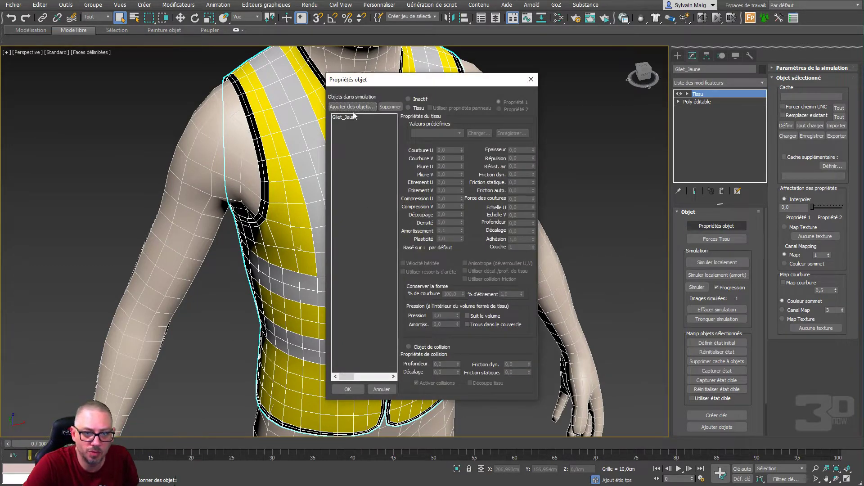
left_click(353, 118)
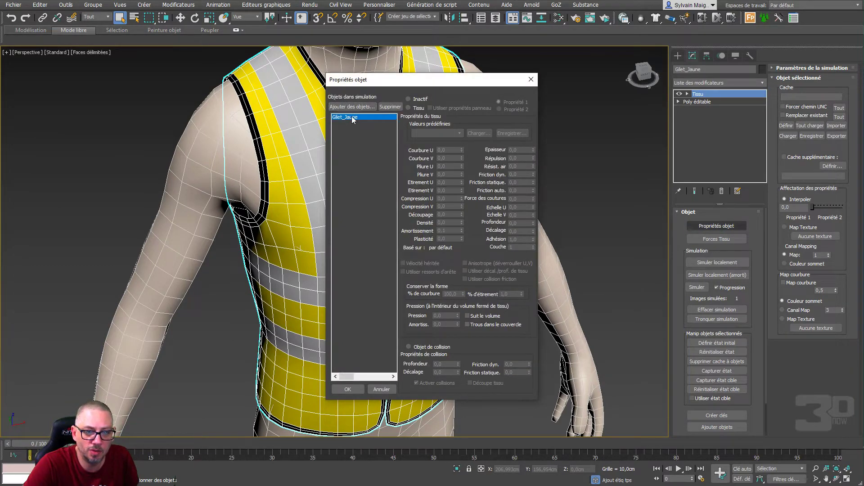
left_click(409, 108)
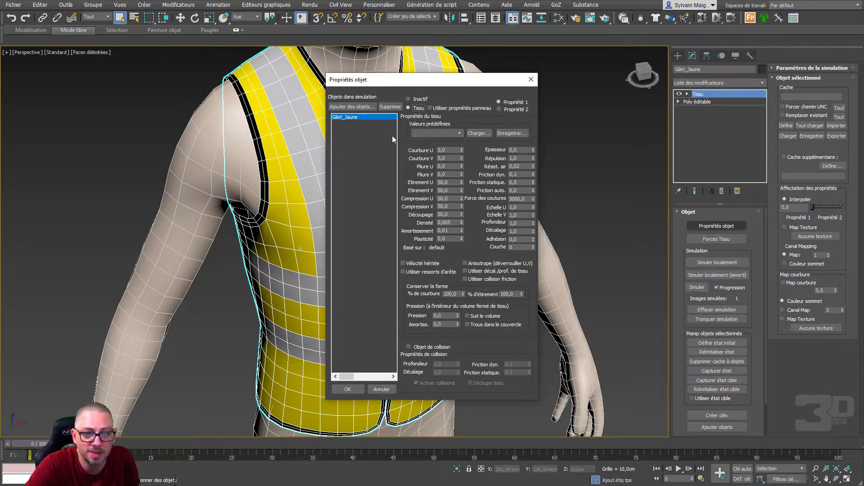
Add humanBody to the simulation as a Collision Object and confirm.
left_click(352, 107)
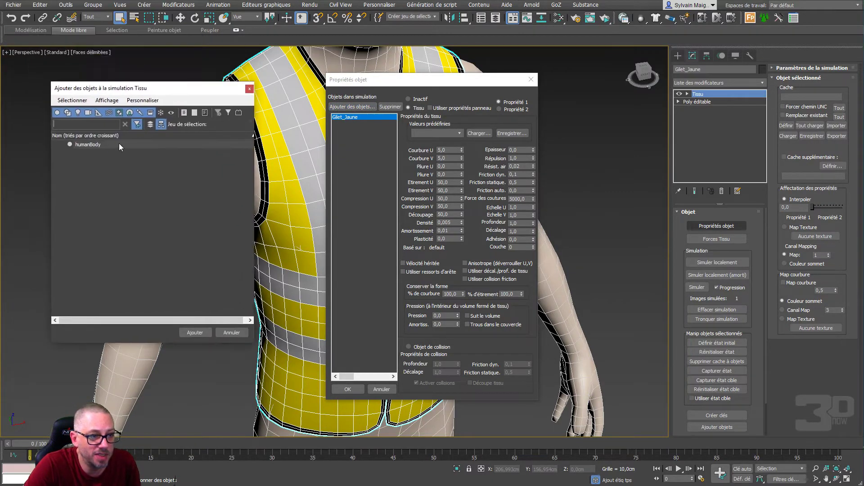
left_click(104, 146)
double_click(104, 146)
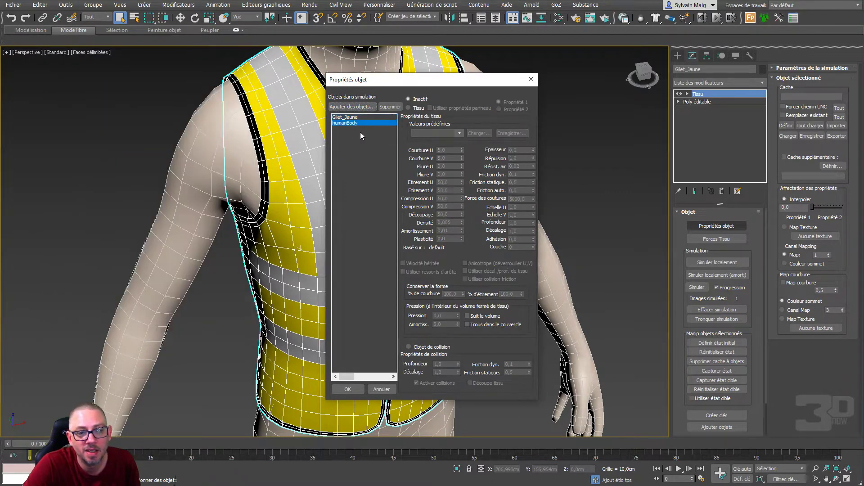
left_click(413, 347)
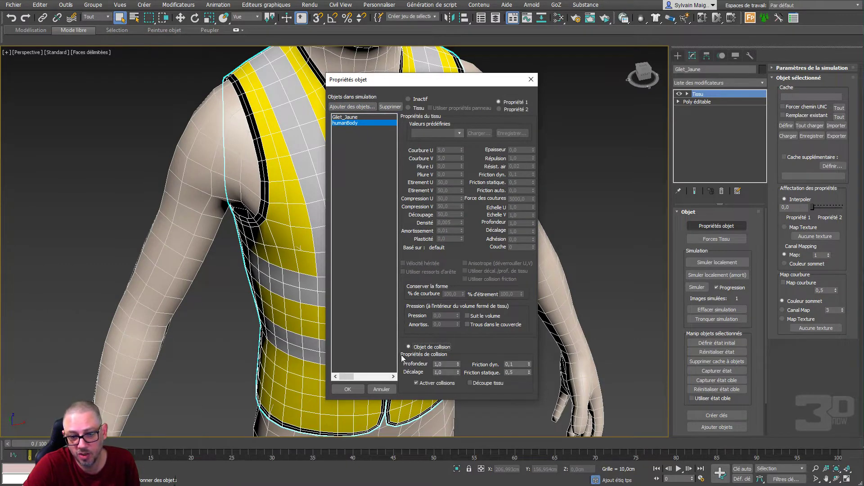
left_click(348, 389)
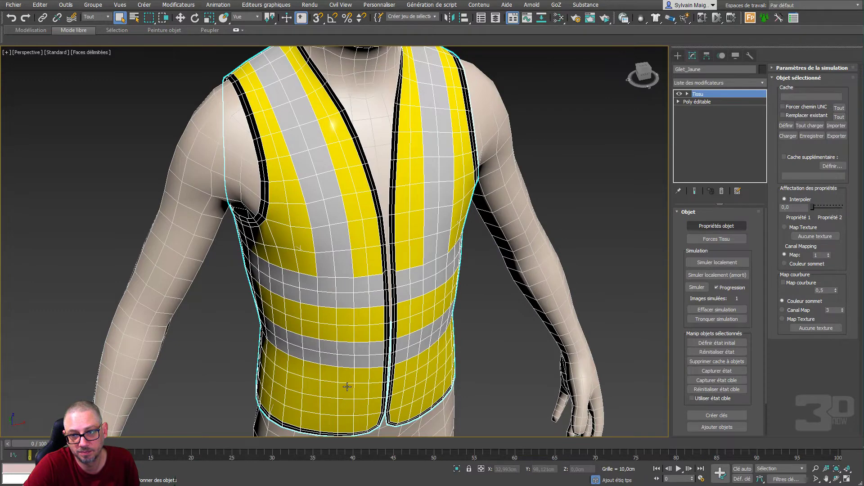
Deselect, zoom out and back in on the figure, then reselect the vest.
left_click(582, 131)
scroll(583, 131, "down", 4)
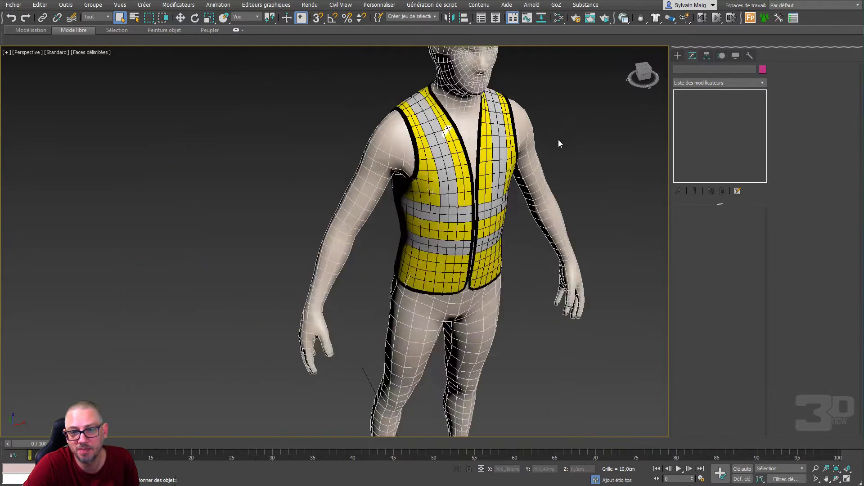
scroll(558, 140, "down", 3)
scroll(463, 145, "down", 2)
scroll(417, 182, "up", 4)
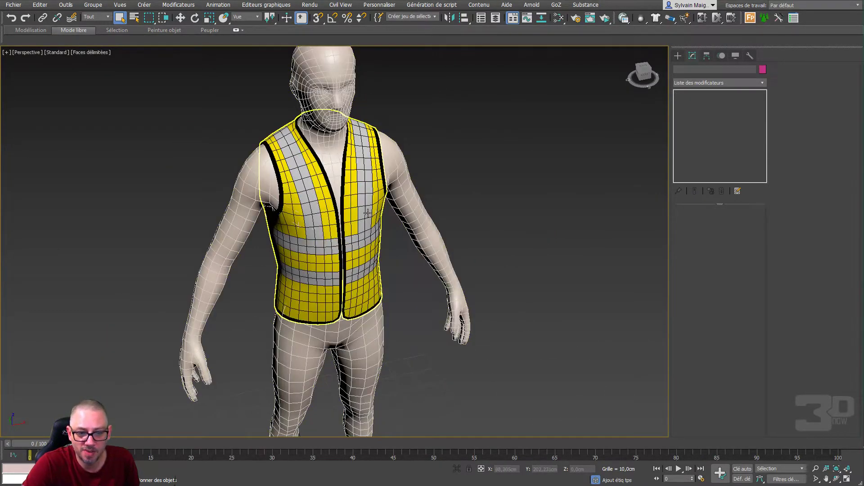
scroll(367, 212, "up", 4)
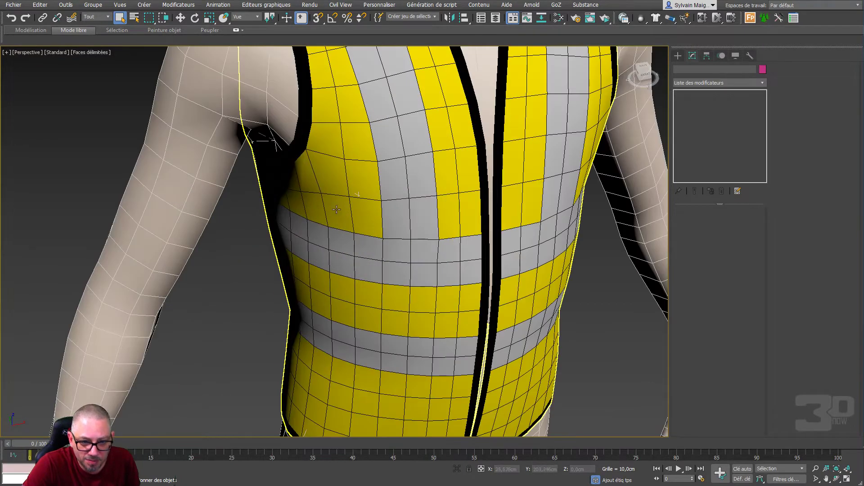
scroll(360, 205, "up", 2)
scroll(357, 197, "up", 4)
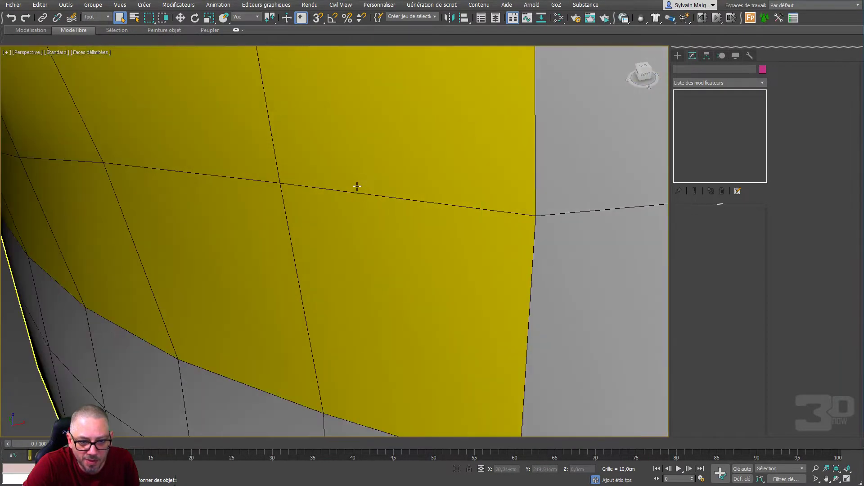
scroll(357, 187, "down", 3)
scroll(360, 185, "down", 5)
scroll(358, 185, "down", 5)
left_click(392, 190)
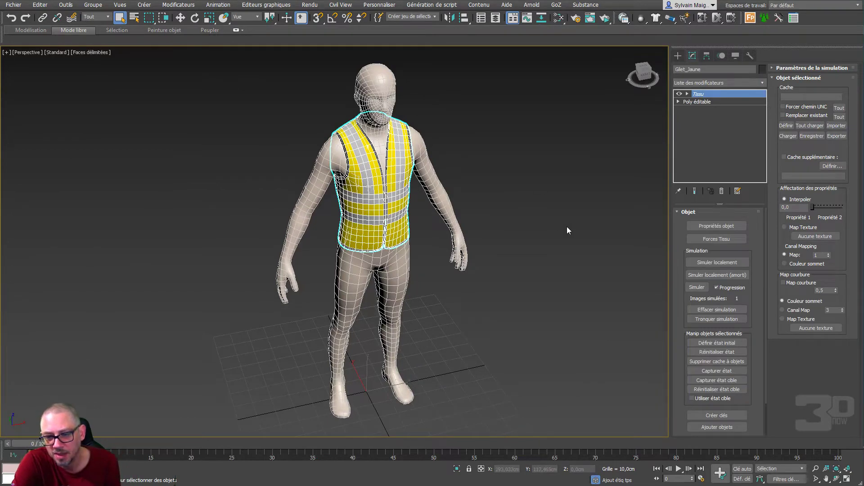
Run a local cloth simulation so the vest drapes onto humanBody, then stop it.
left_click(723, 263)
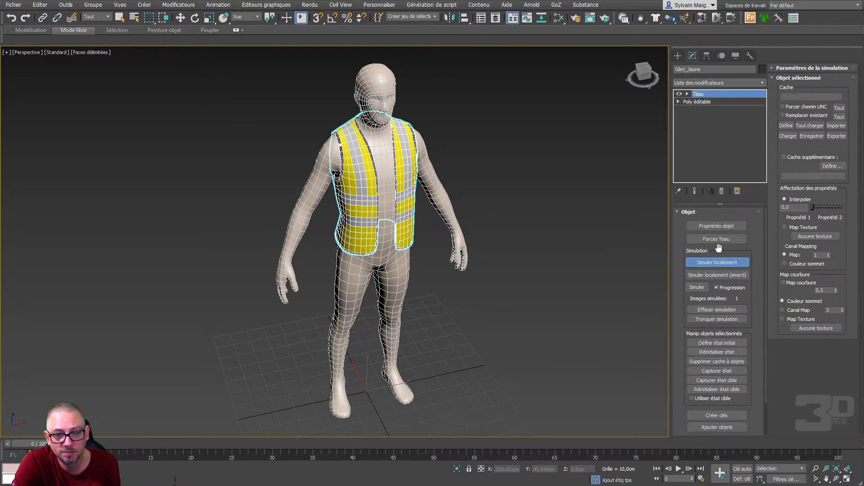
left_click(717, 262)
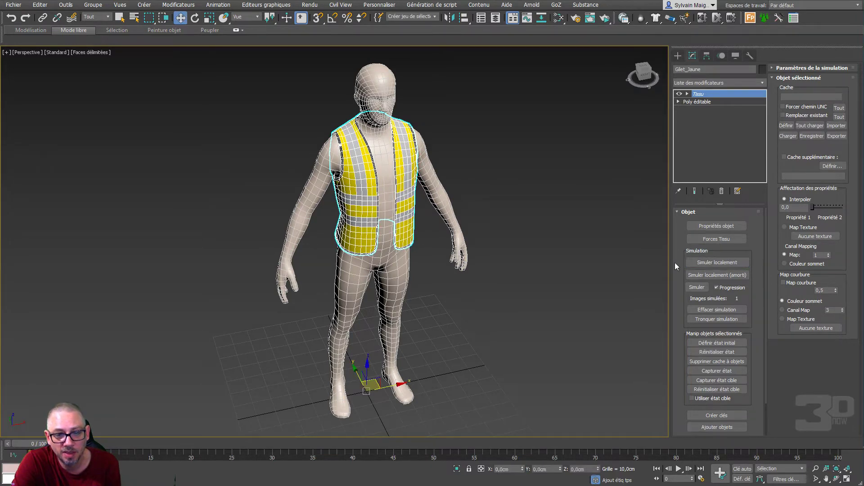
mouse_move(642, 73)
left_mouse_down()
mouse_move(374, 180)
mouse_move(381, 187)
left_mouse_up()
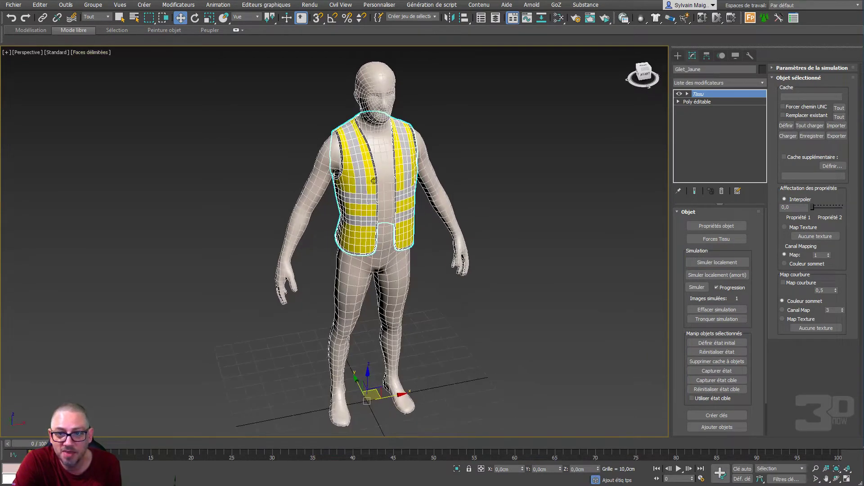
Create a Vent (Wind) force, Vent001, beside the figure.
left_click(678, 56)
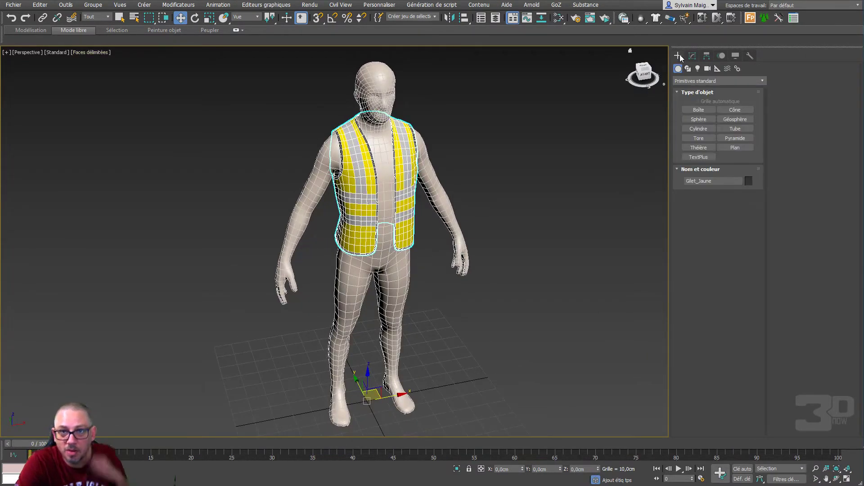
left_click(728, 69)
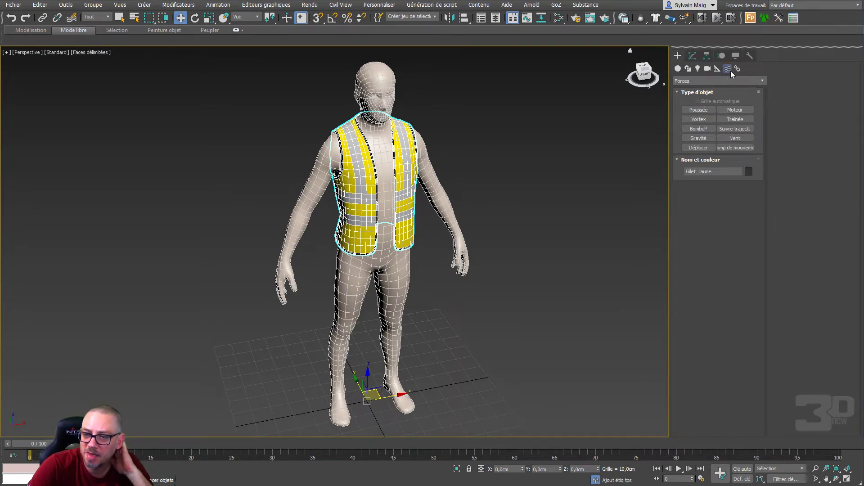
left_click(734, 138)
middle_click_drag(584, 239, 532, 132)
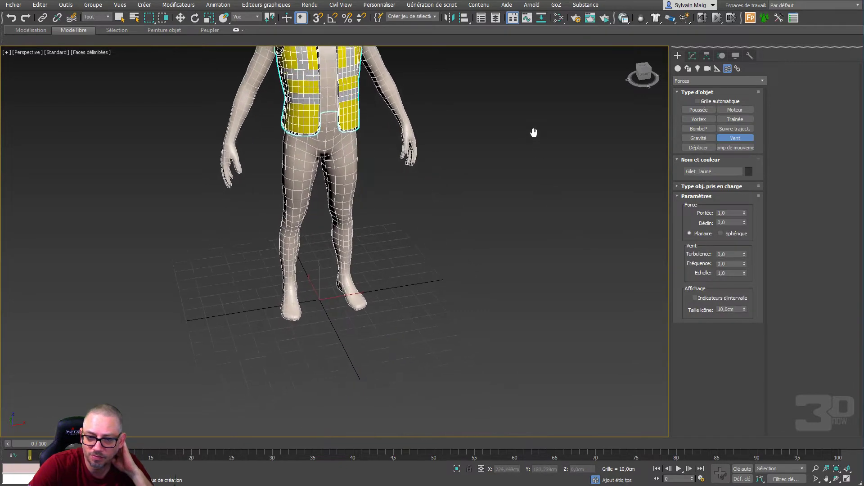
scroll(500, 284, "down", 5)
left_click(499, 282)
left_click_drag(500, 281, 468, 305)
Rotate Vent001 so its arrow blows across toward the vest.
right_click(546, 270)
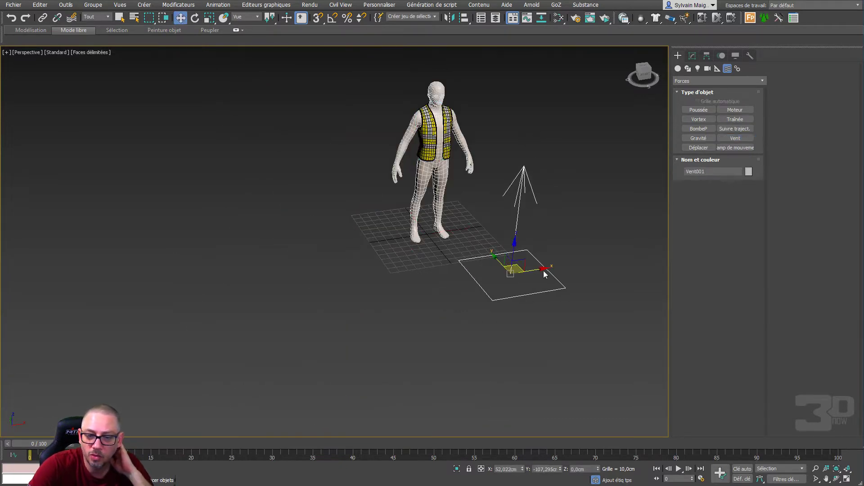
left_click(573, 298)
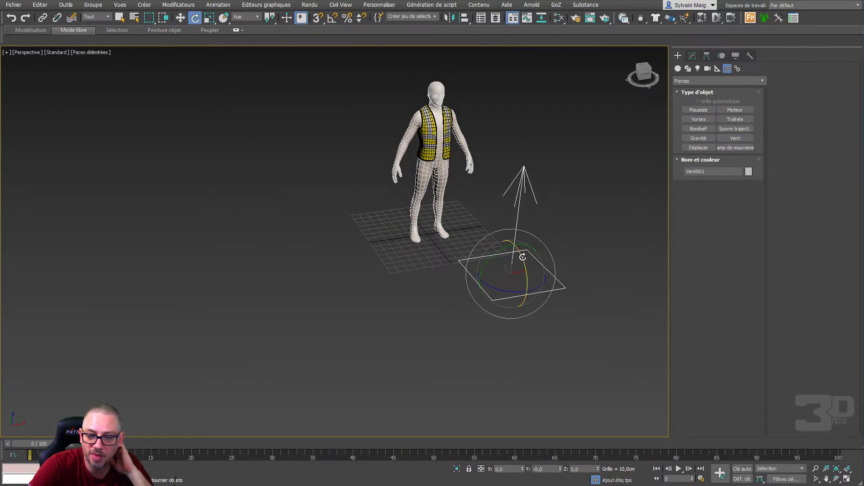
left_click_drag(526, 255, 493, 249)
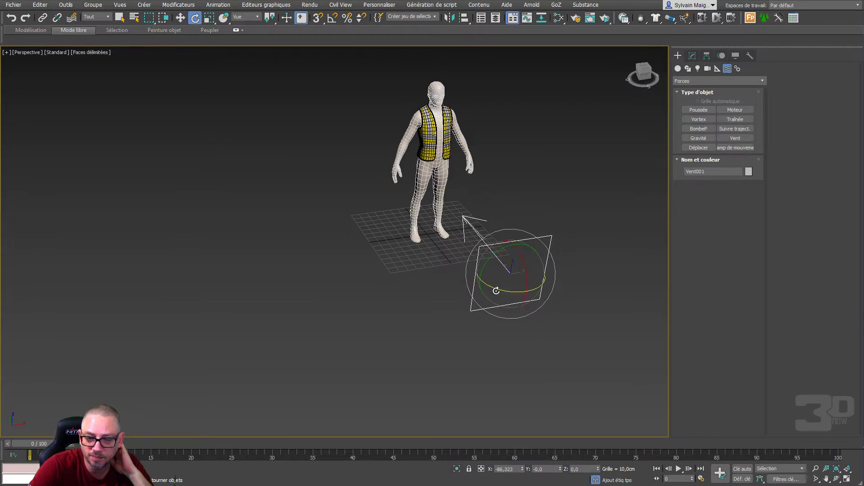
left_click_drag(496, 290, 547, 284)
Reselect the yellow vest and orbit to a lower, more frontal view.
left_click(567, 202)
scroll(511, 186, "up", 3)
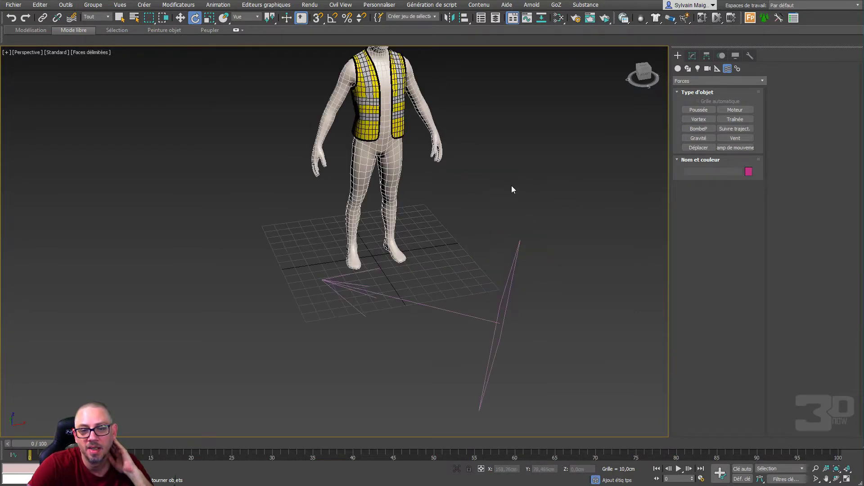
left_click(411, 107)
left_click_drag(645, 71, 432, 166)
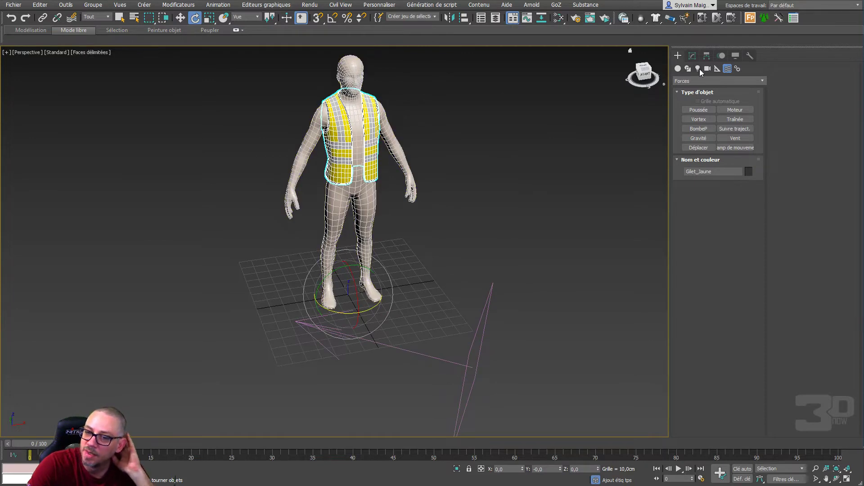
Add Vent001 to the Tissu modifier's cloth simulation forces.
left_click(692, 56)
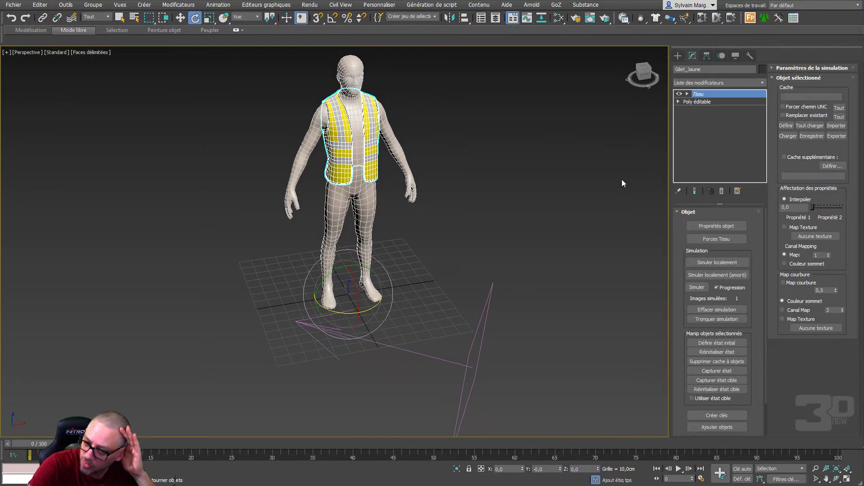
left_click(715, 239)
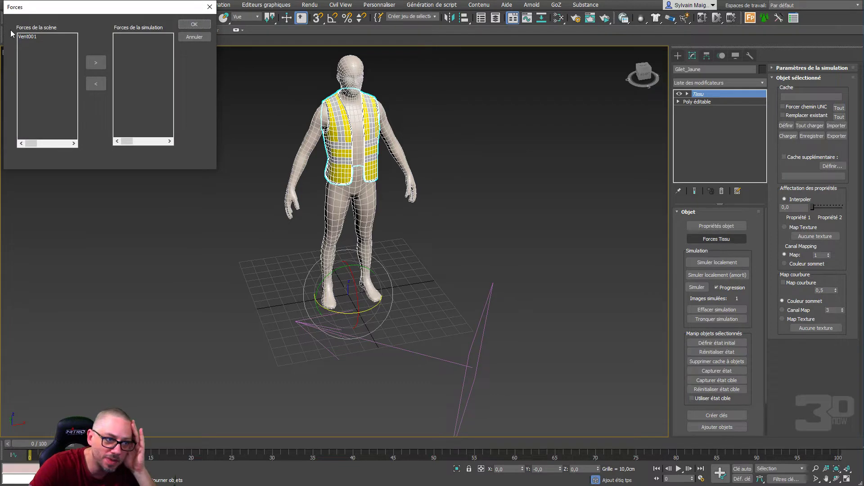
left_click(99, 64)
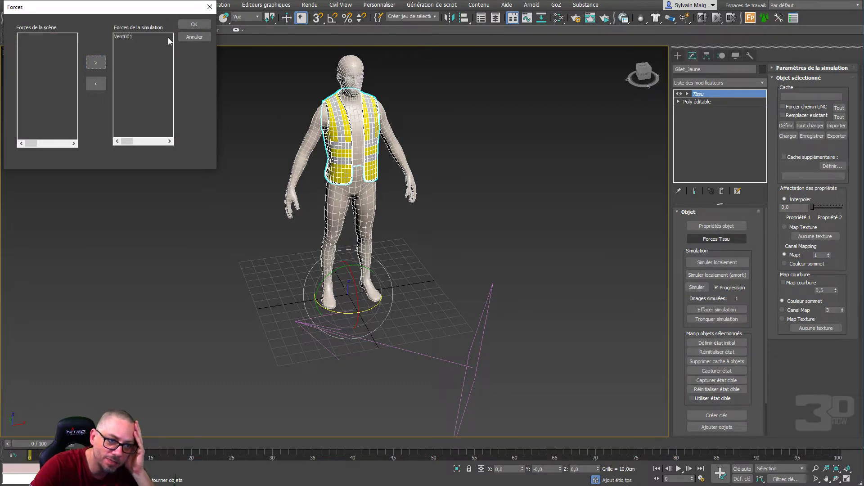
left_click(193, 25)
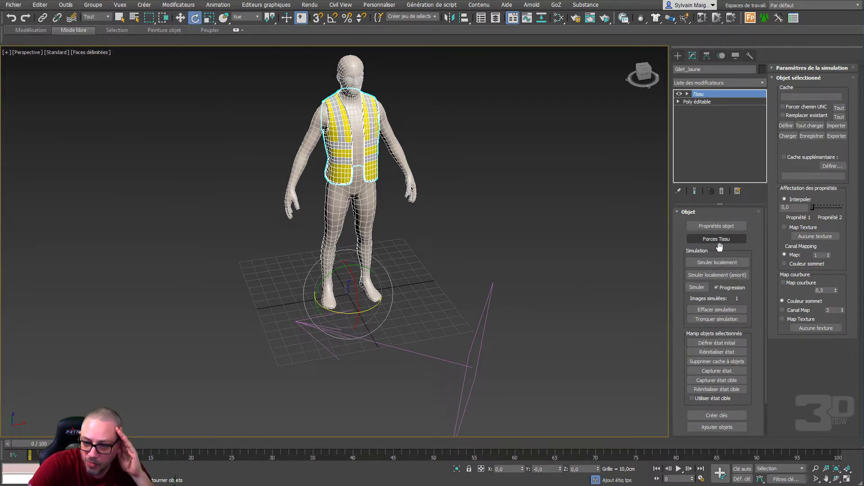
Run the local cloth simulation under the wind, then restart it on Gilet_Jaune.
left_click(724, 265)
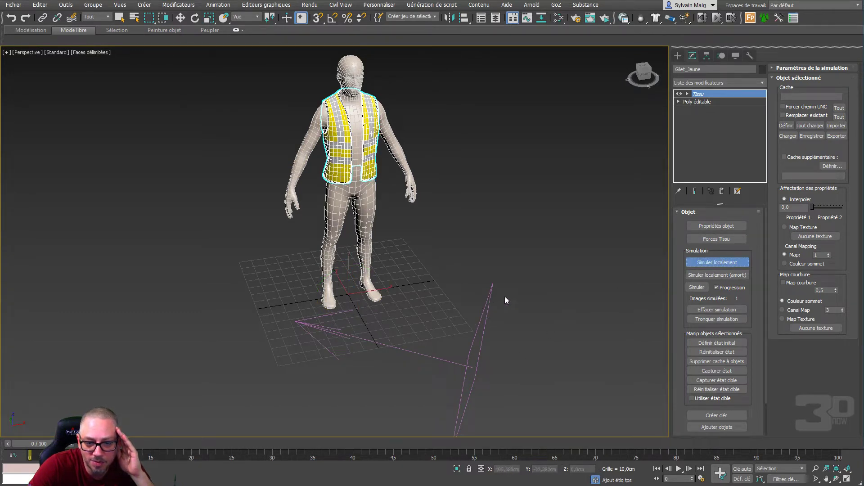
left_click(710, 265)
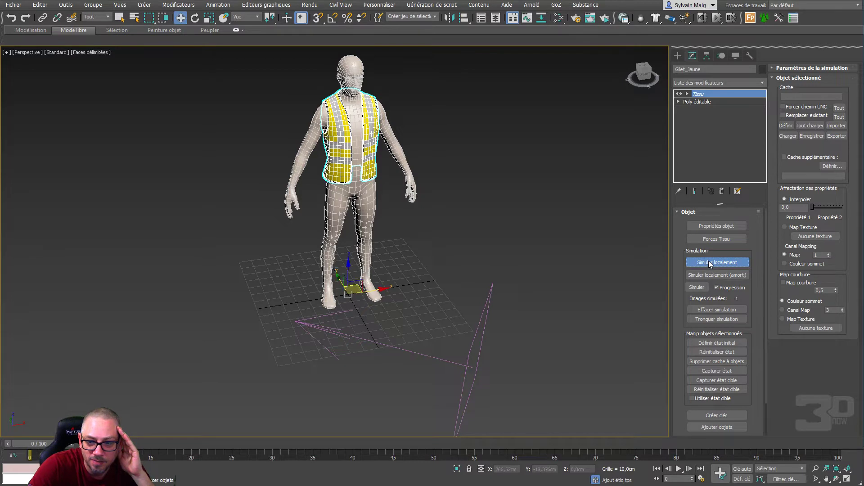
left_click(479, 322)
left_click(370, 144)
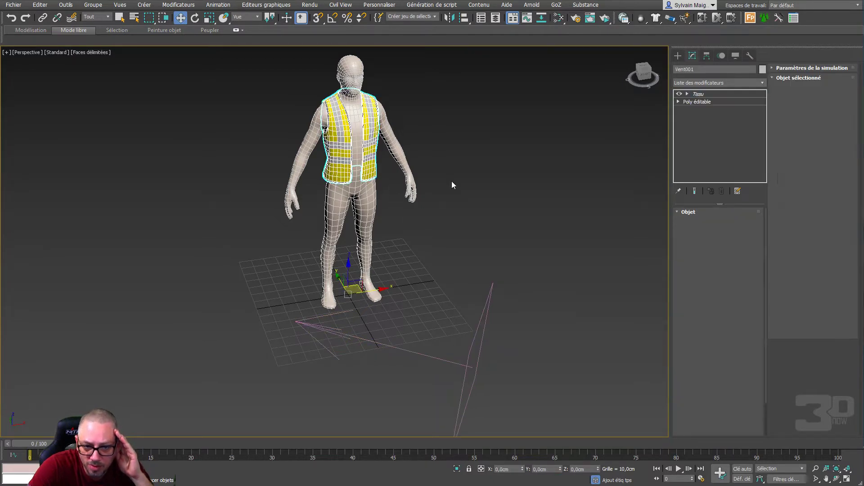
left_click(723, 266)
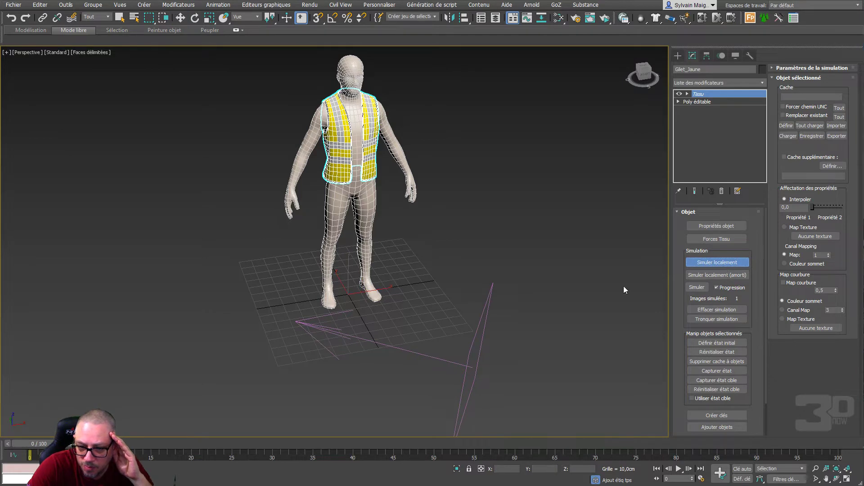
Stop the simulation and open the Scene Explorer, moving it lower on screen.
left_click(717, 264)
left_click(483, 19)
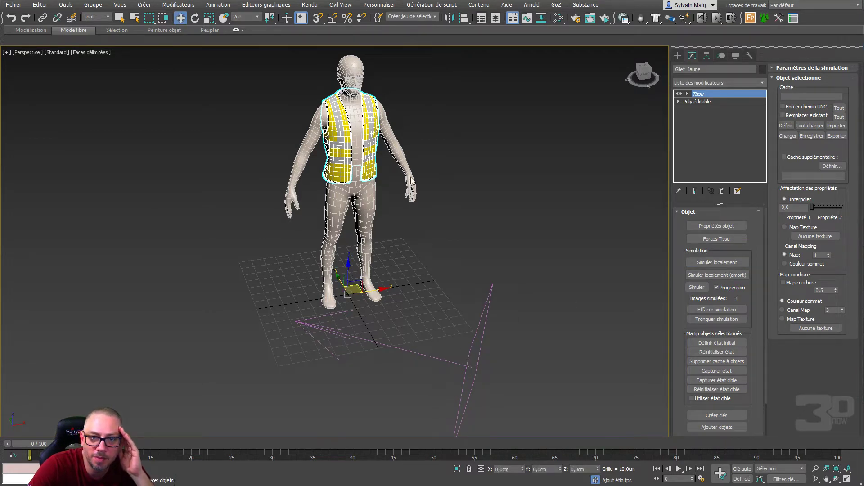
left_click_drag(90, 8, 107, 140)
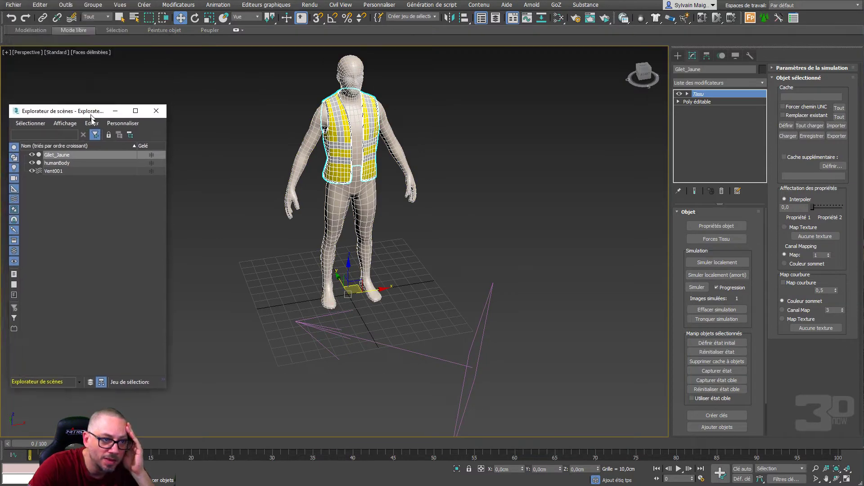
Rerun and stop the local simulation, then select Vent001 to view its parameters.
left_click(716, 262)
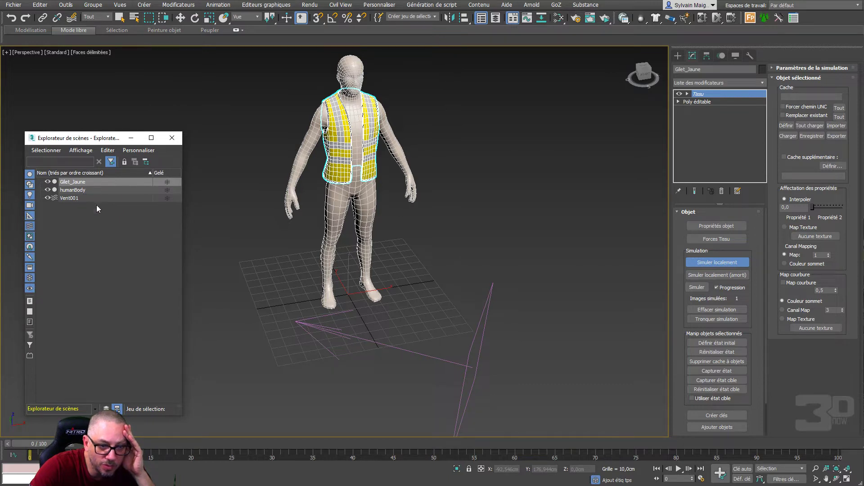
left_click(718, 262)
key("w")
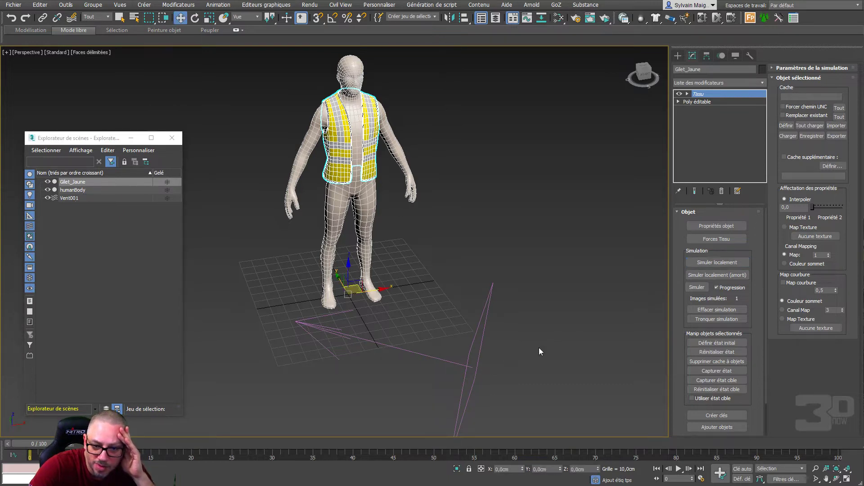
left_click(468, 364)
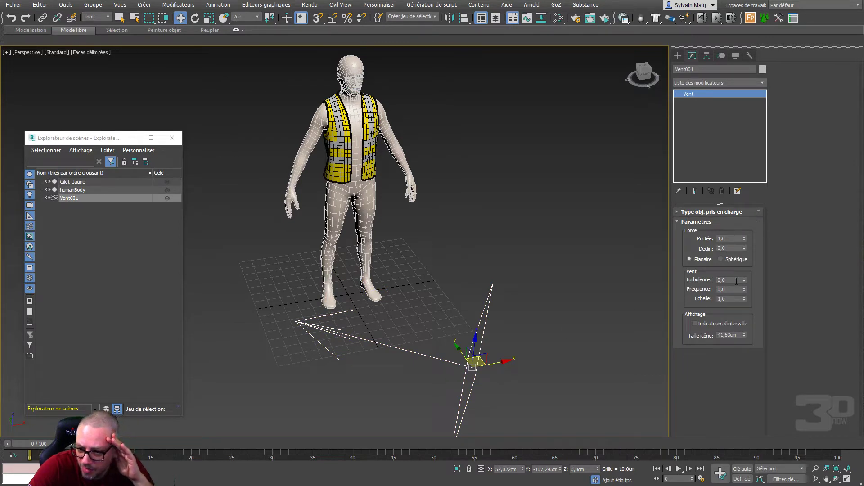
Set Vent001's Turbulence to 2 and Fréquence to 20.
double_click(731, 280)
type("2")
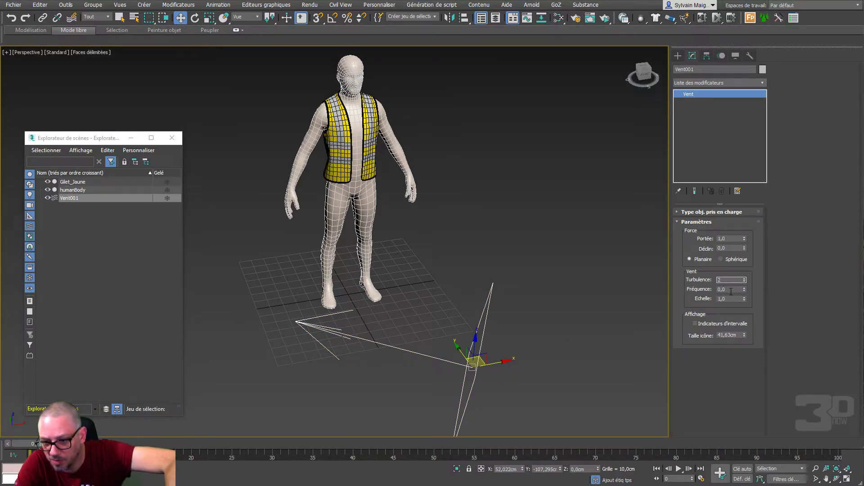
key("Tab")
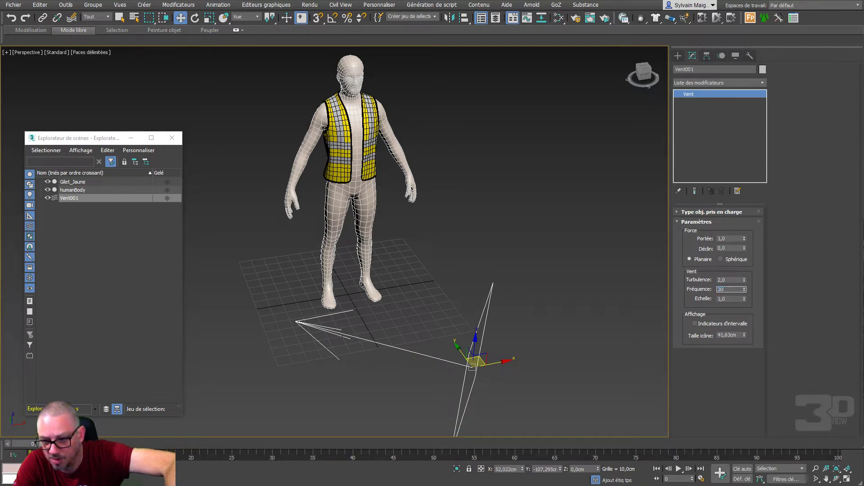
type("20")
key("Return")
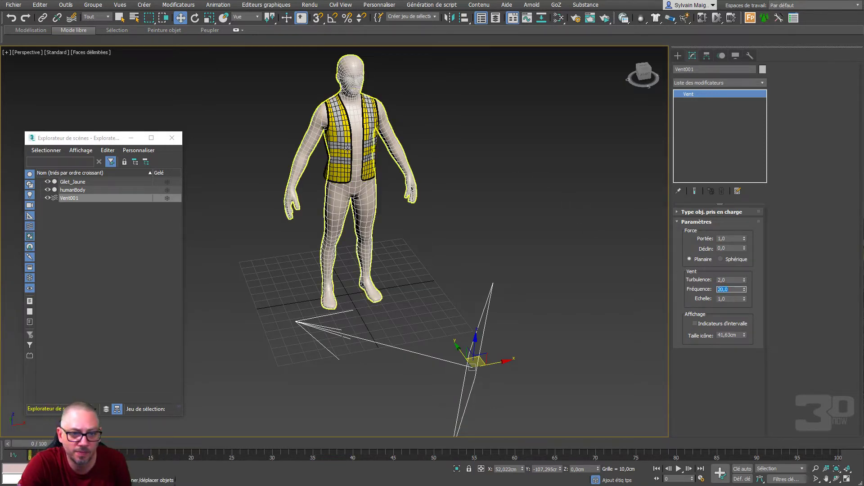
Run and stop a local cloth simulation of Gilet_Jaune under the new wind.
left_click(351, 154)
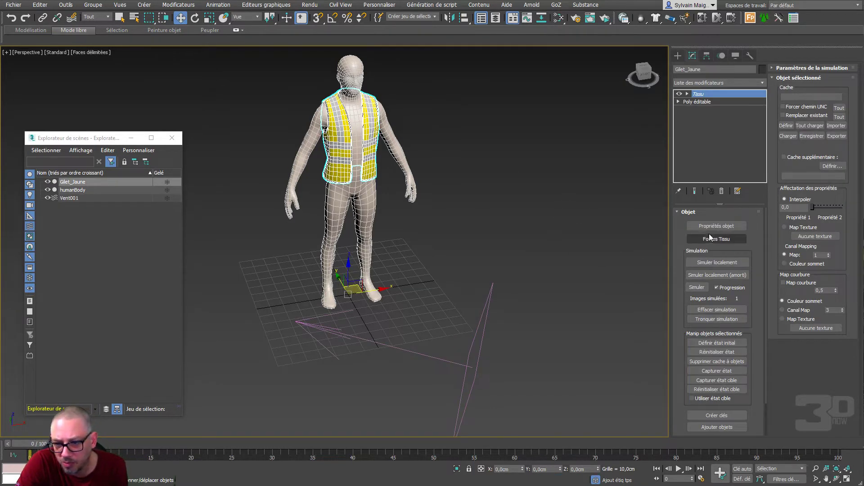
left_click(715, 264)
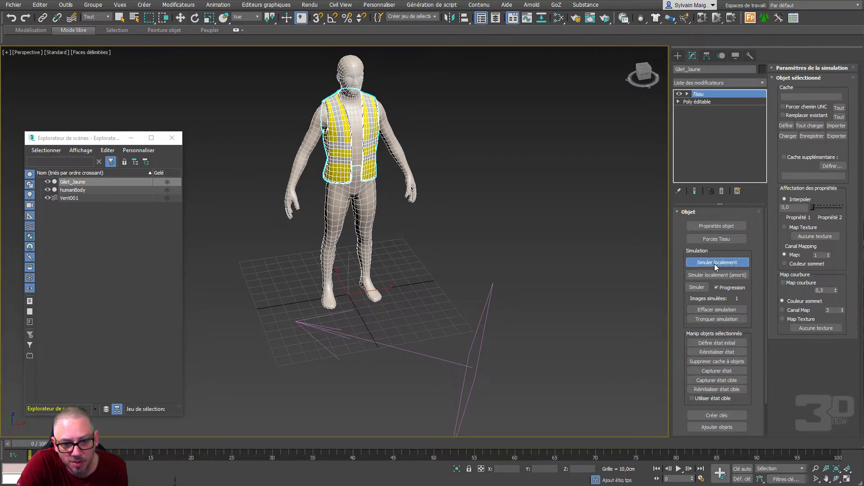
scroll(405, 211, "up", 3)
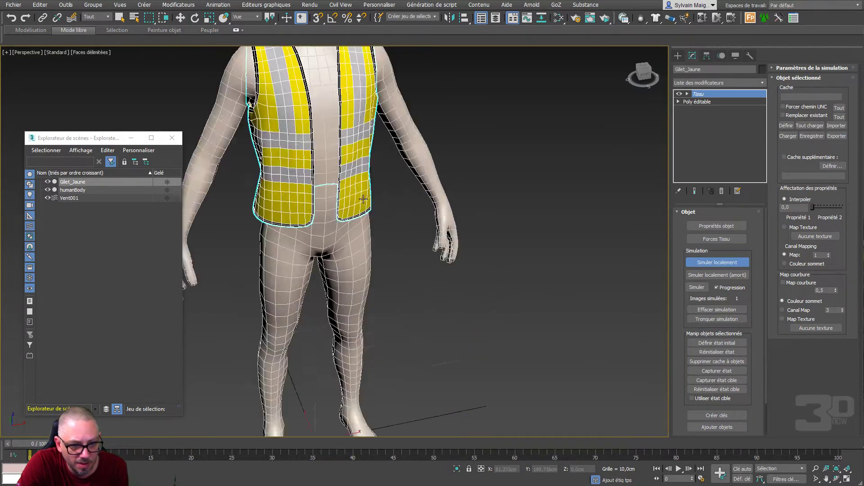
scroll(363, 199, "up", 3)
scroll(363, 199, "down", 4)
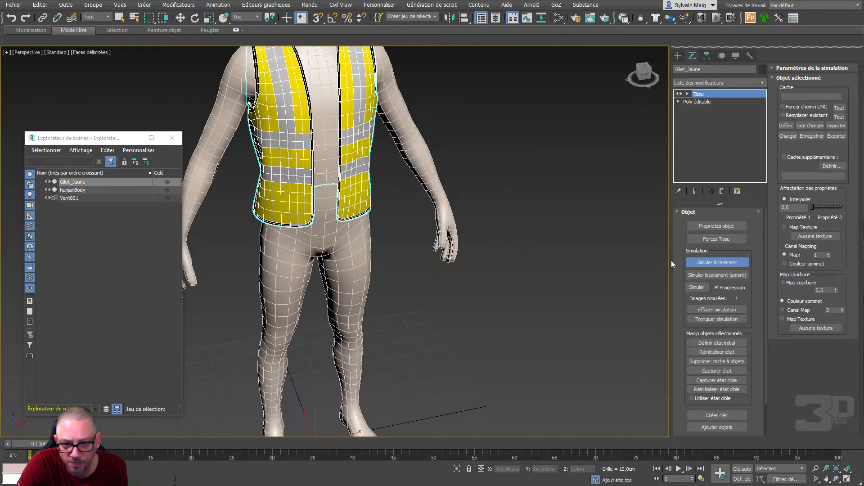
left_click(719, 263)
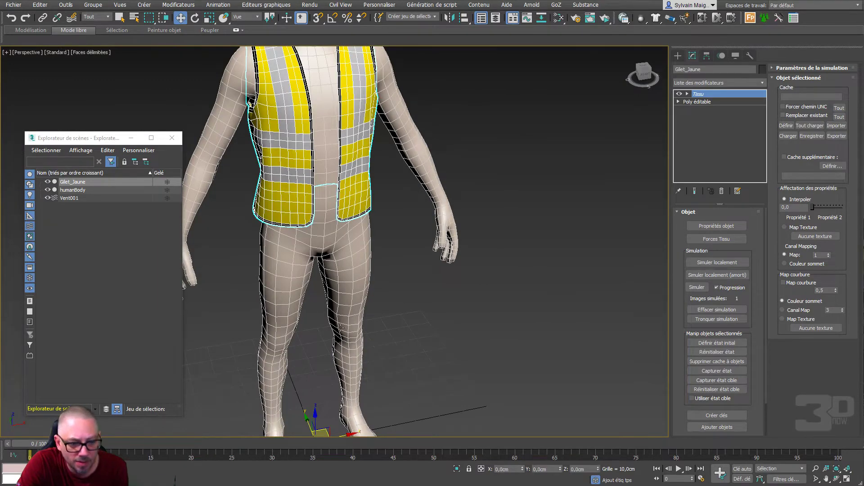
scroll(397, 214, "down", 3)
Raise Vent001's Portée to 1,97, then reselect the vest.
left_click(550, 363)
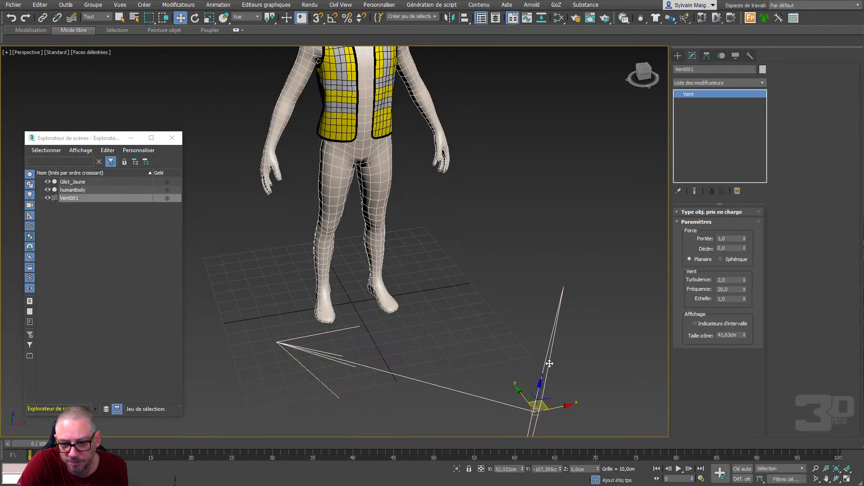
left_click_drag(745, 238, 746, 229)
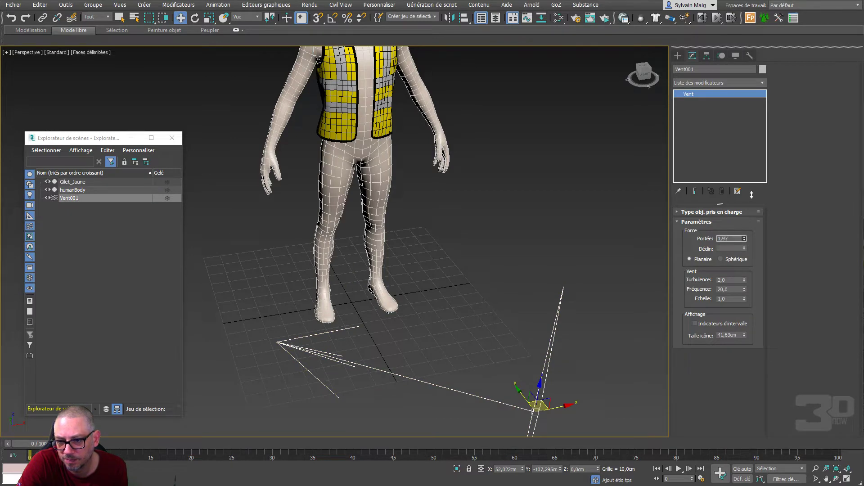
scroll(564, 261, "up", 2)
left_click(335, 193)
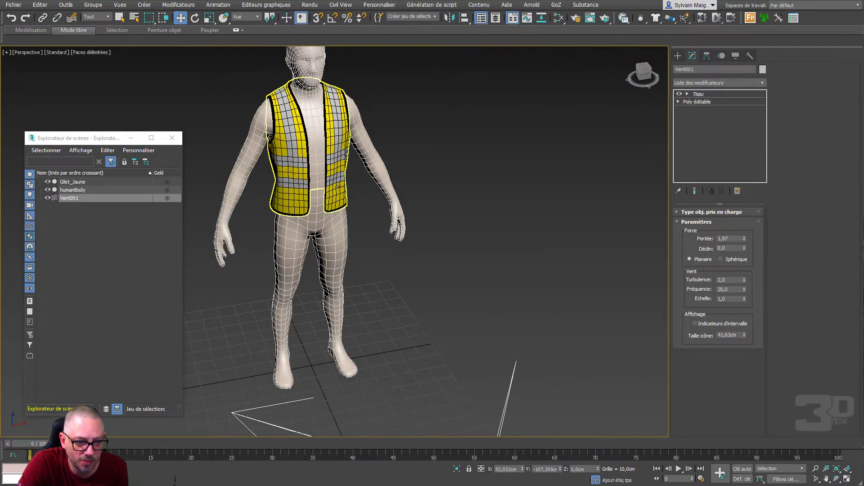
middle_click_drag(342, 194, 342, 234)
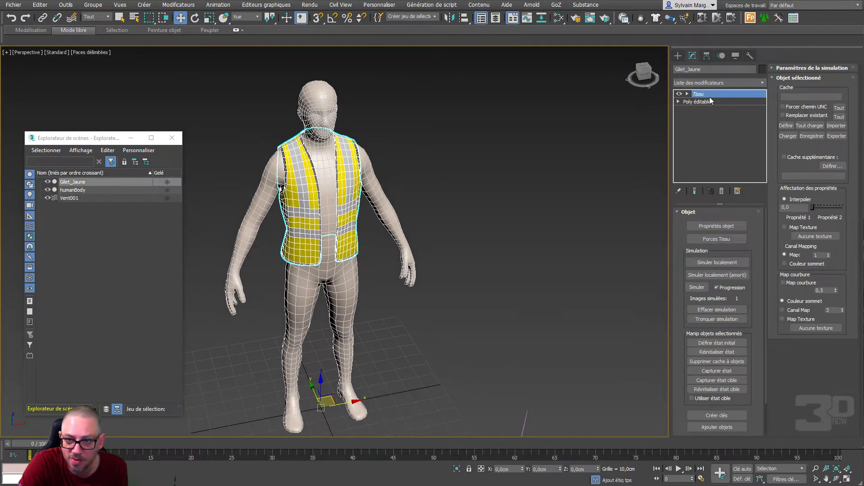
Rerun the local cloth simulation, view the figure from above, and select Vent001.
left_click(722, 262)
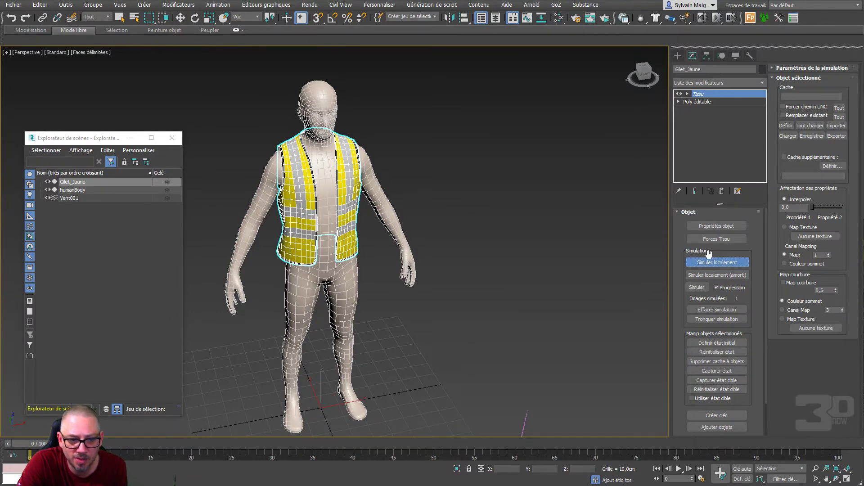
middle_click_drag(497, 288, 513, 204, "alt")
scroll(512, 204, "down", 3)
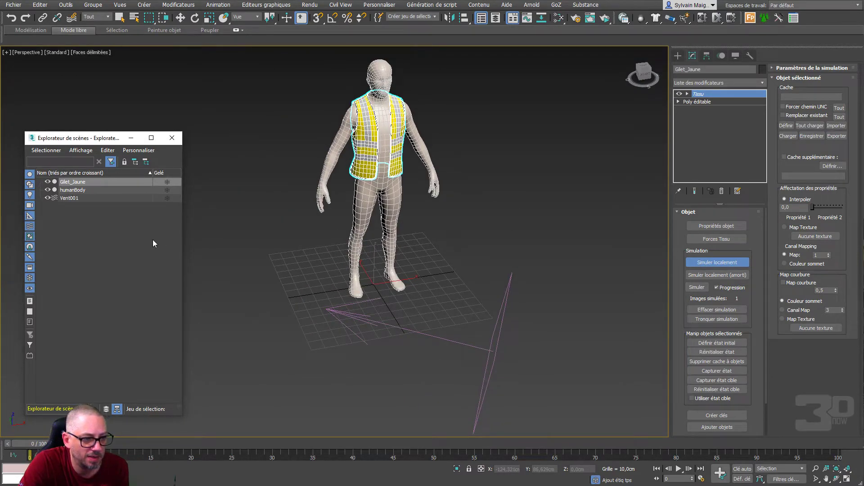
key("w")
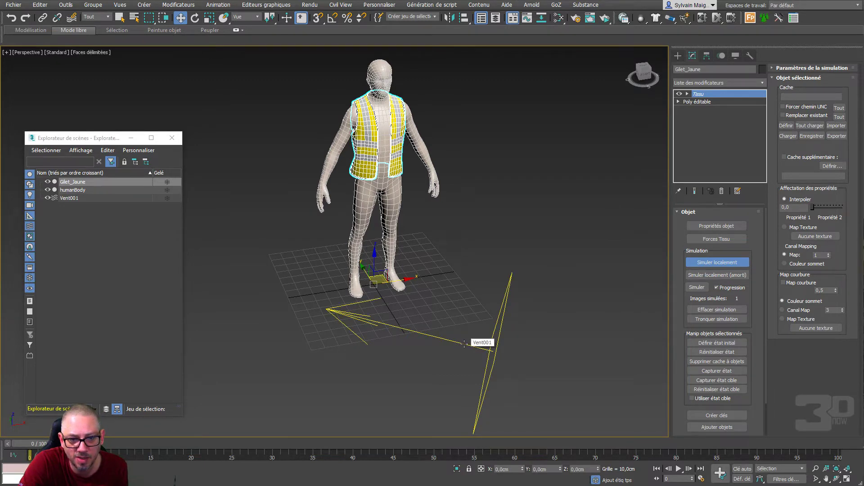
left_click(464, 344)
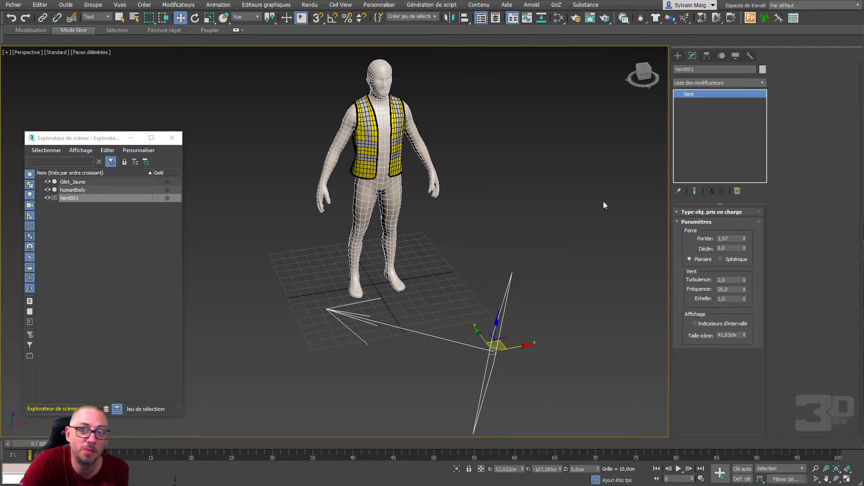
Select Vent001 and lower its Fréquence to 3,6.
left_click(412, 149)
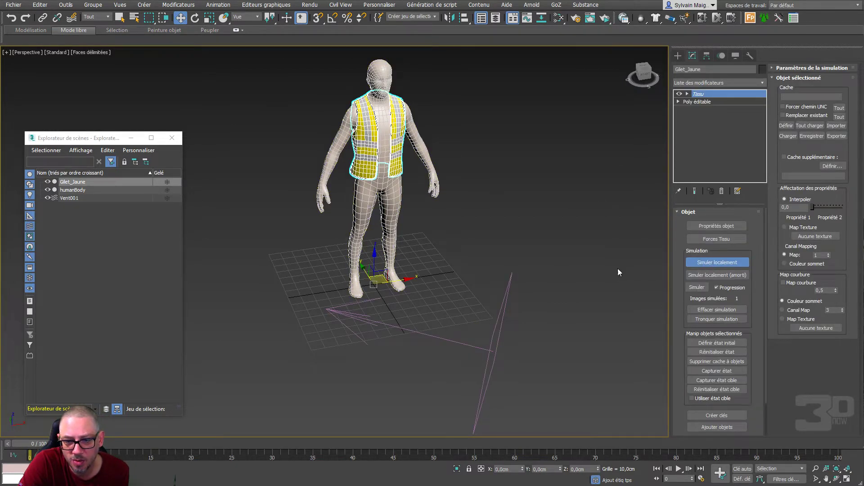
right_click(482, 257)
left_click(470, 346)
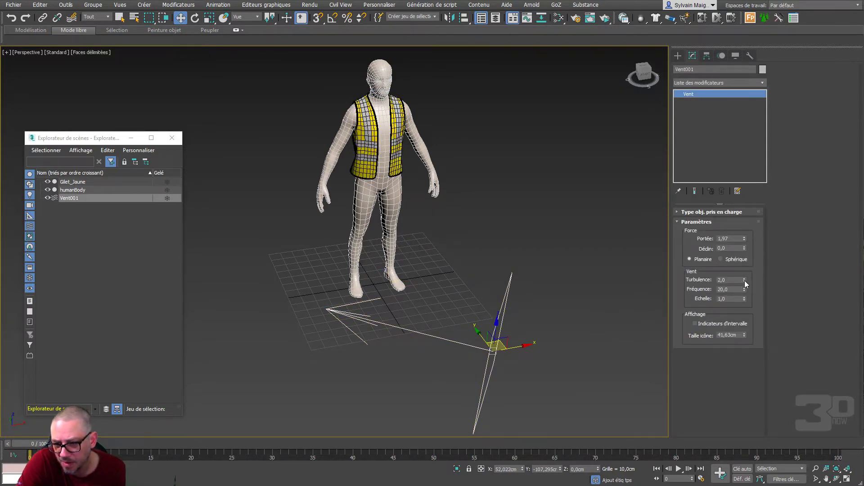
left_click_drag(744, 290, 748, 317)
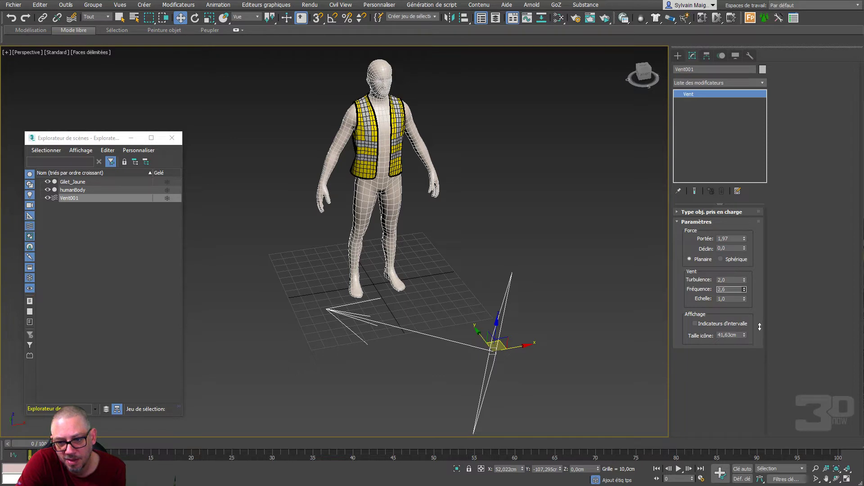
Adjust Vent001's Portée up and down, settling near 1,96, then deselect.
mouse_move(747, 191)
left_mouse_down()
mouse_move(756, 129)
mouse_move(741, 226)
left_mouse_up()
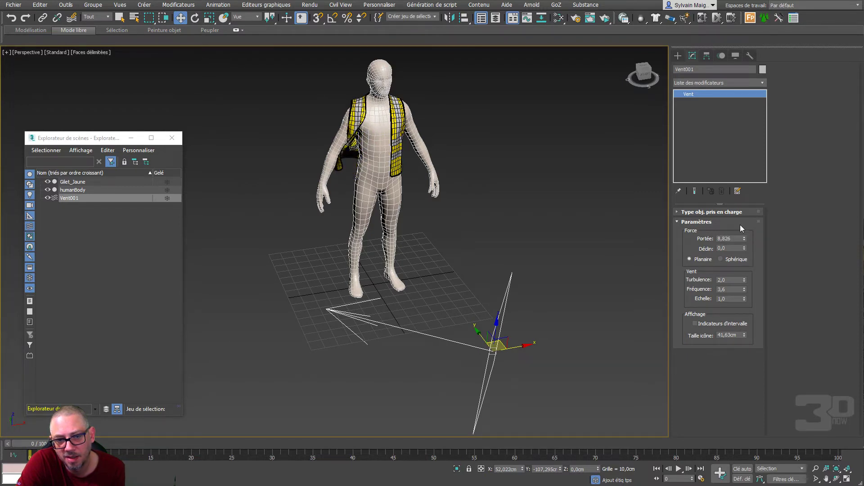
left_click_drag(744, 238, 757, 283)
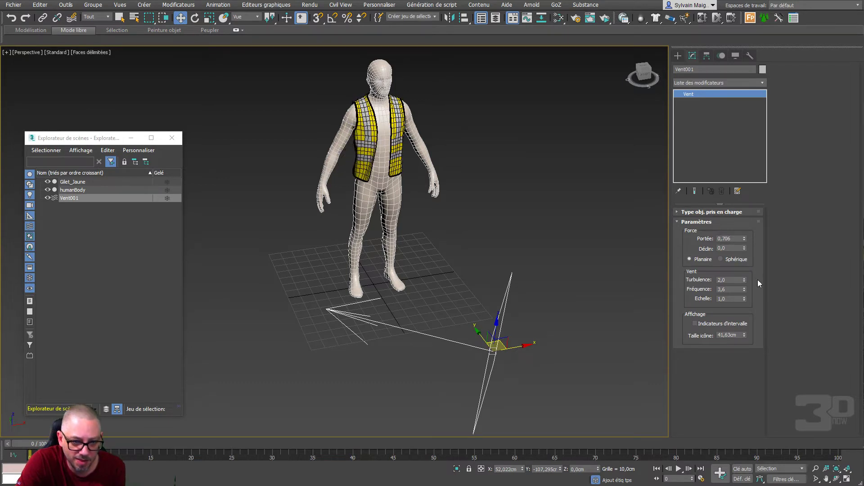
left_click_drag(744, 238, 744, 223)
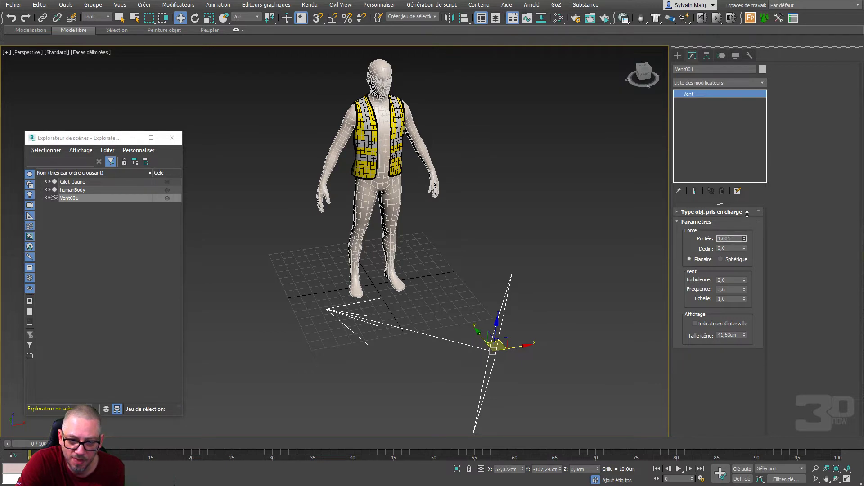
left_click_drag(748, 205, 749, 199)
left_click(404, 394)
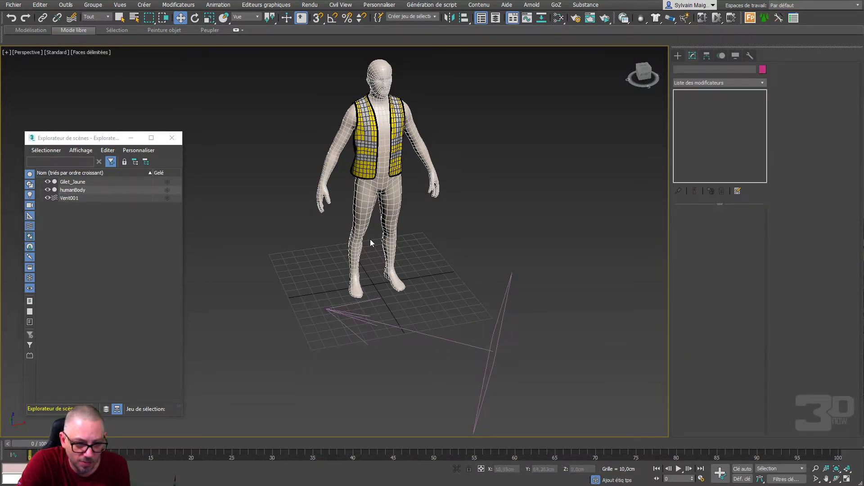
Select humanBody and drop to its Editable Poly level below Cloth, accepting the warning.
left_click(371, 167)
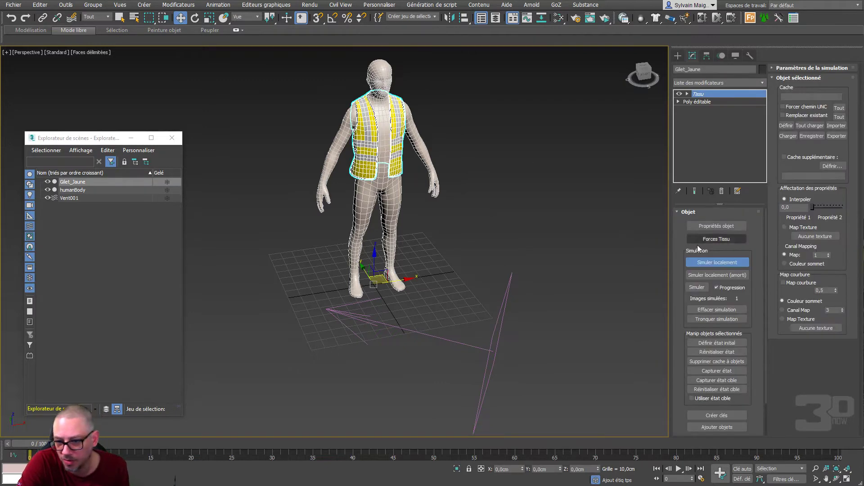
left_click(387, 191)
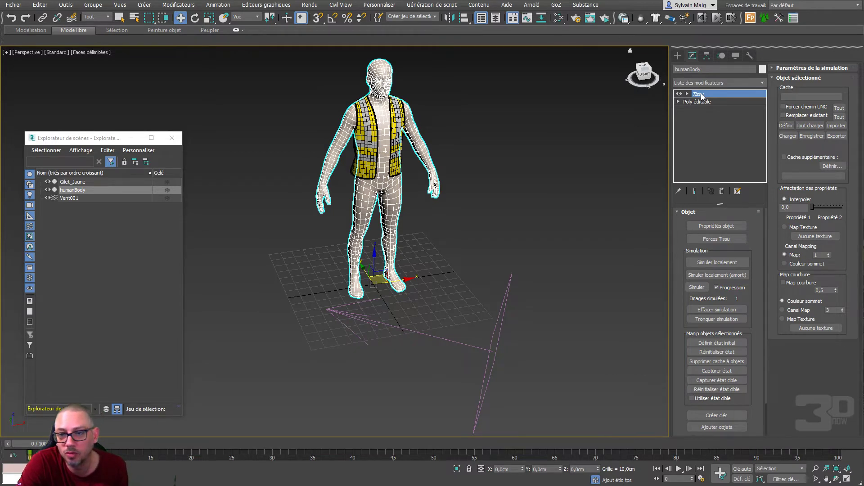
left_click(704, 101)
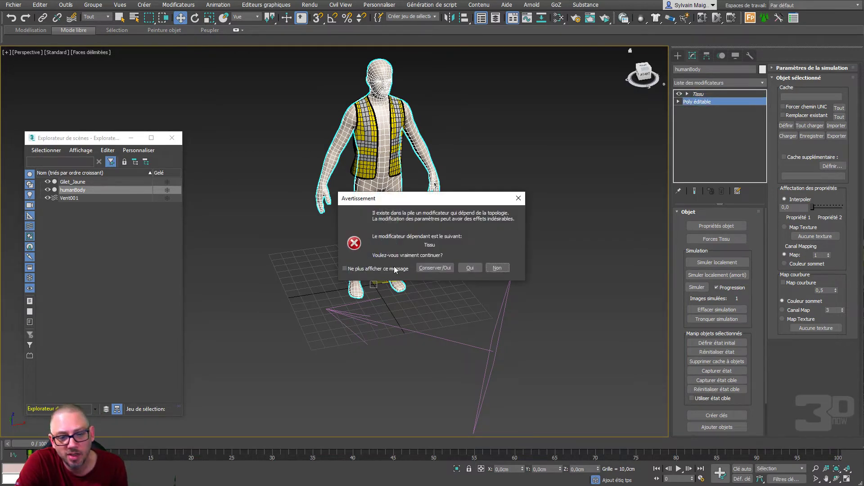
left_click(433, 267)
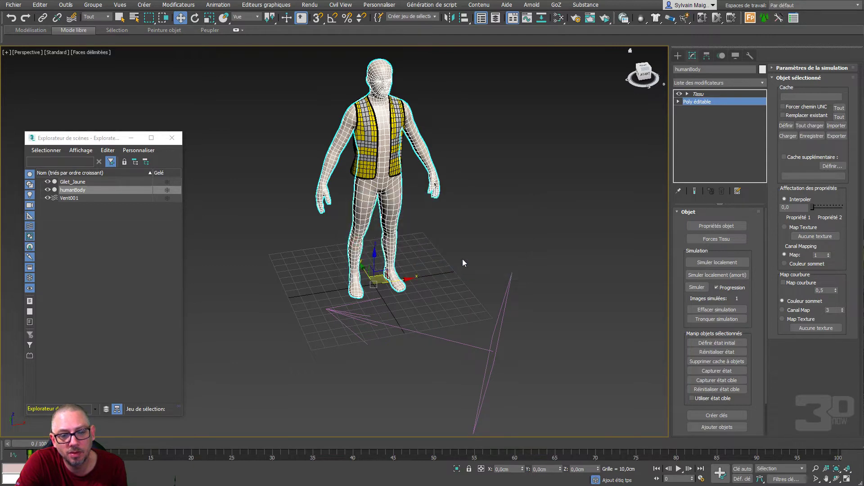
left_click(762, 83)
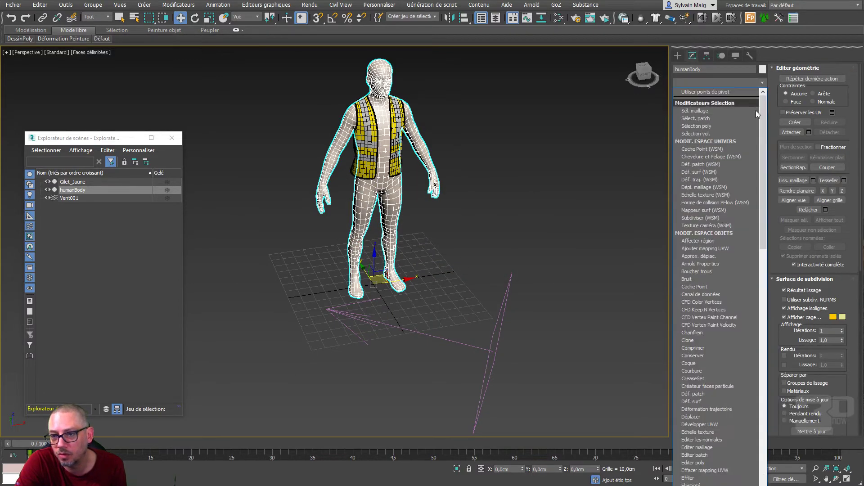
left_click_drag(763, 120, 756, 157)
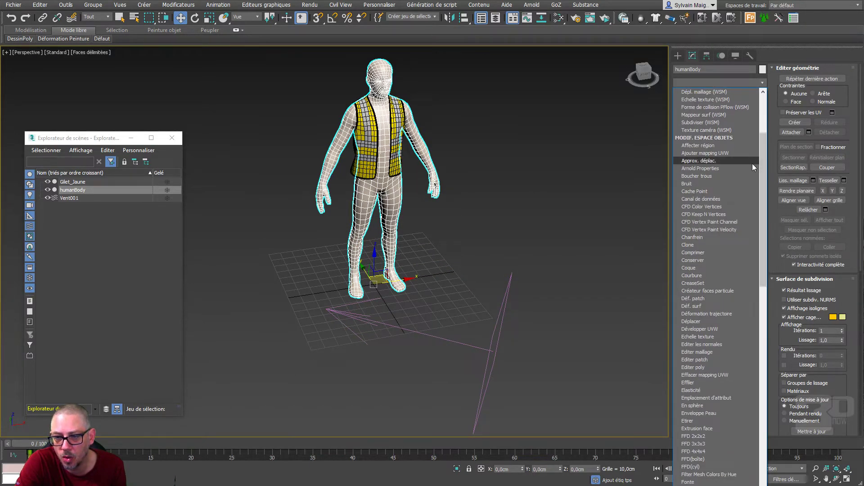
Add a Bend modifier to humanBody, then raise and flatten its gizmo to about 60% height.
left_click(737, 276)
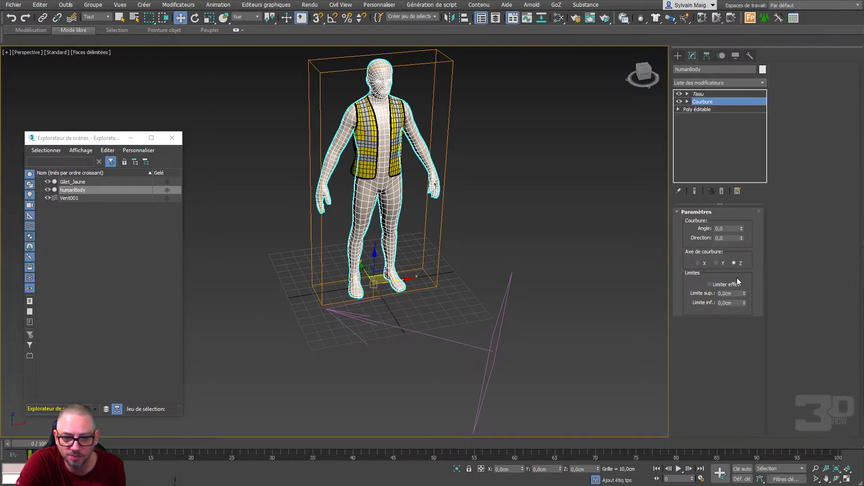
left_click(689, 102)
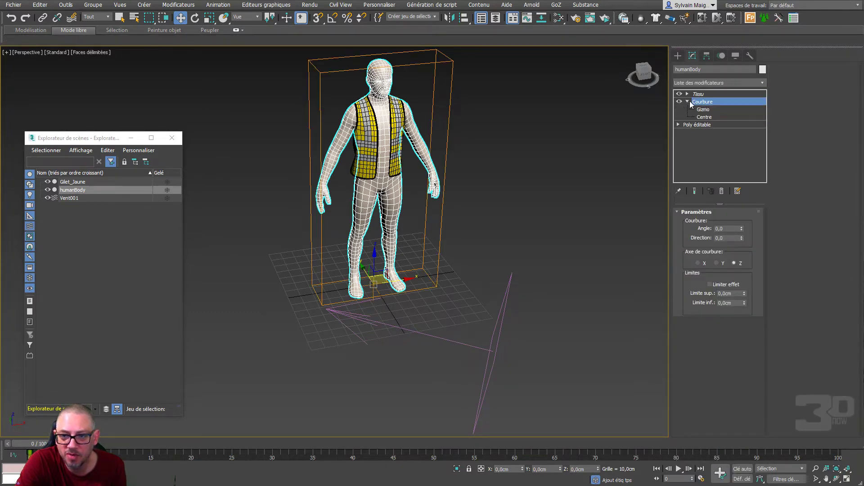
left_click_drag(373, 263, 371, 188)
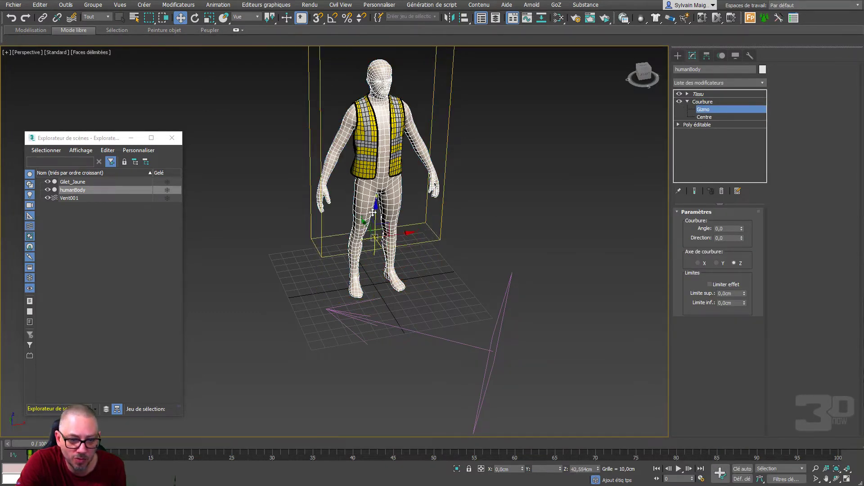
right_click(371, 188)
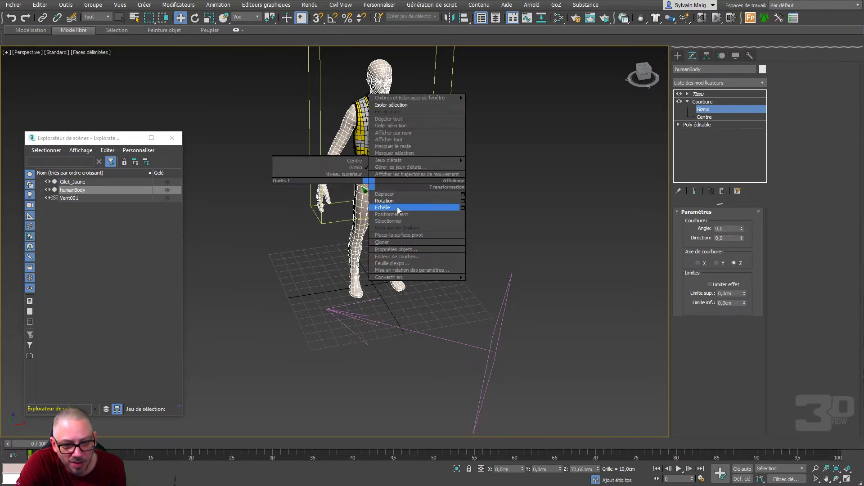
left_click(398, 208)
middle_click_drag(398, 208, 391, 284)
left_click_drag(380, 249, 373, 256)
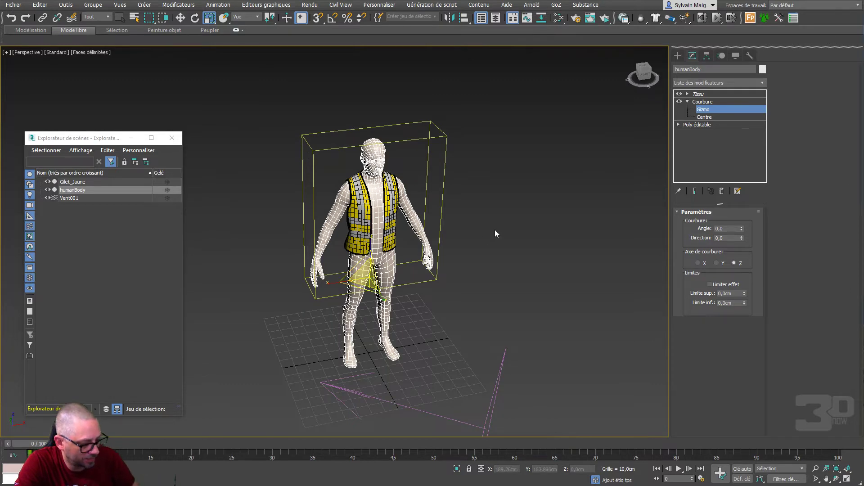
mouse_move(495, 230)
middle_mouse_down("alt")
mouse_move(465, 211)
mouse_move(488, 200)
mouse_move(522, 209)
middle_mouse_up("alt")
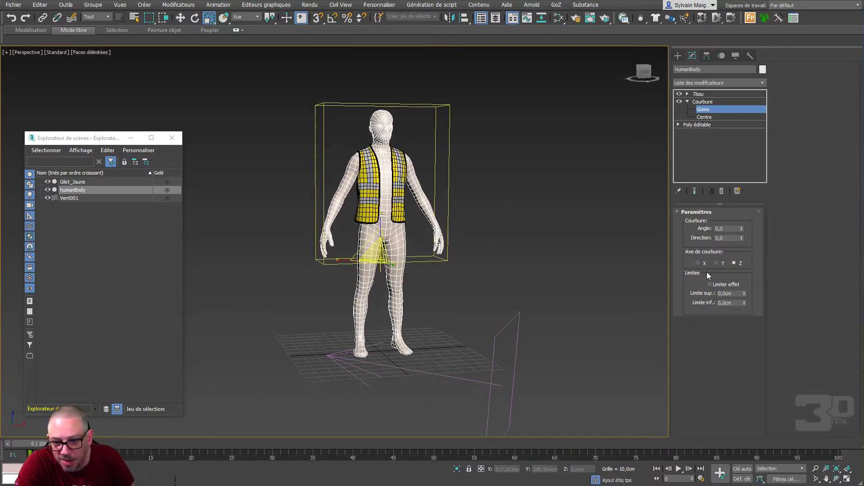
Try Limit Effect with a raised upper limit and orbit to inspect the body.
left_click(710, 284)
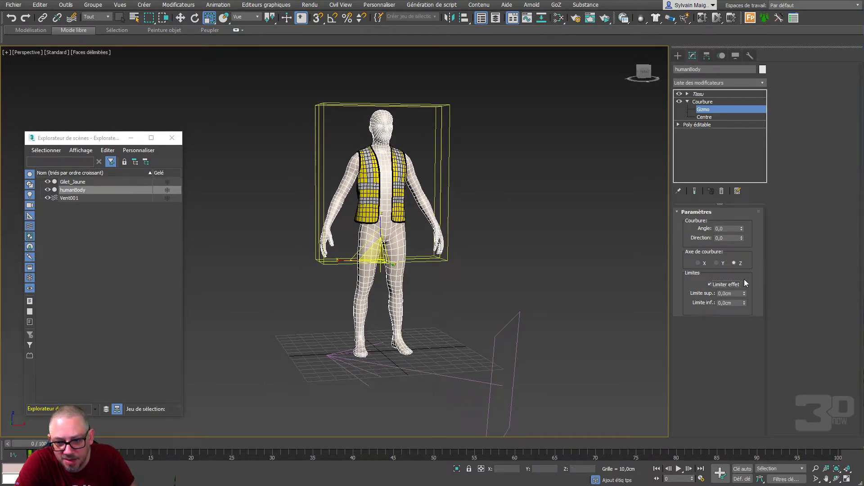
mouse_move(743, 295)
left_mouse_down()
mouse_move(792, 410)
mouse_move(699, 246)
left_mouse_up()
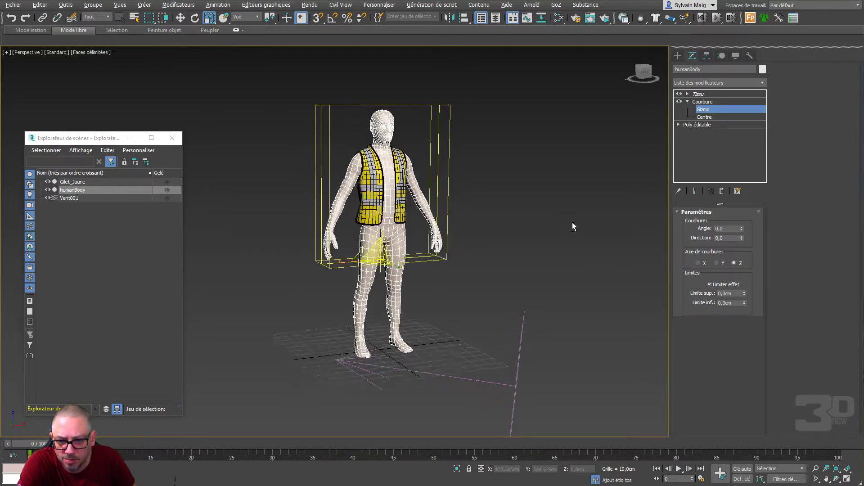
middle_click_drag(571, 222, 597, 244, "alt")
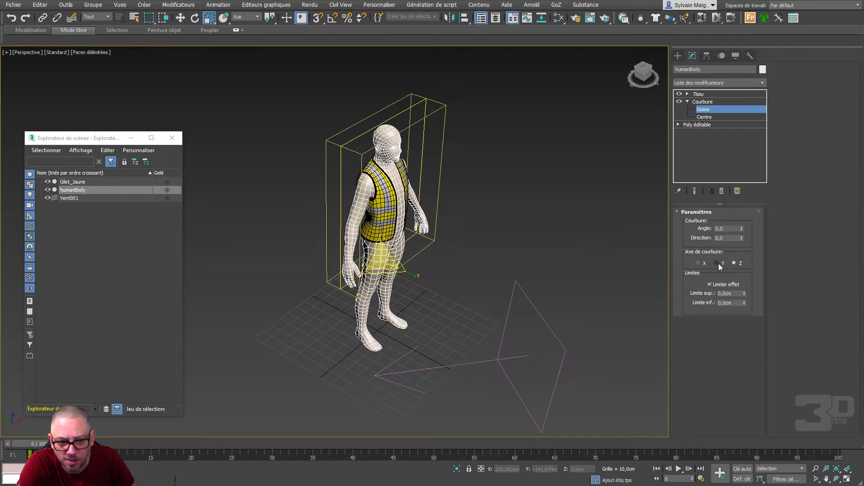
mouse_move(580, 263)
middle_mouse_down("alt")
mouse_move(611, 242)
mouse_move(592, 268)
middle_mouse_up("alt")
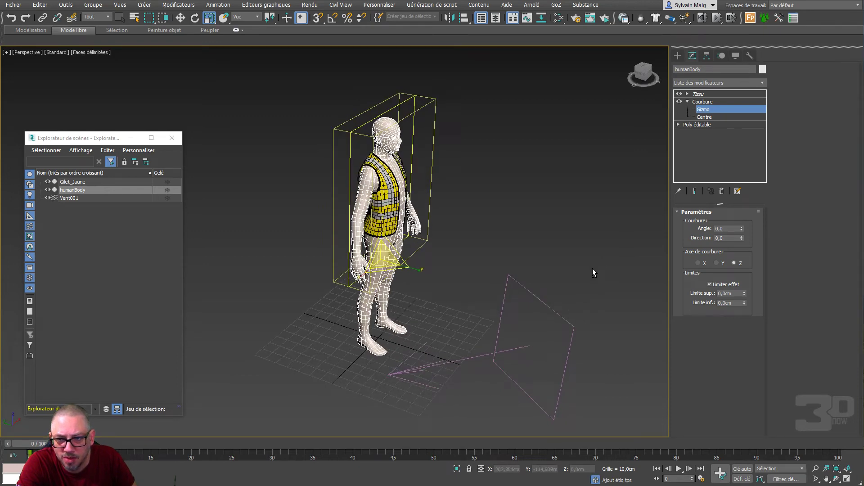
mouse_move(587, 268)
middle_mouse_down("alt")
mouse_move(487, 243)
mouse_move(544, 259)
mouse_move(533, 261)
middle_mouse_up("alt")
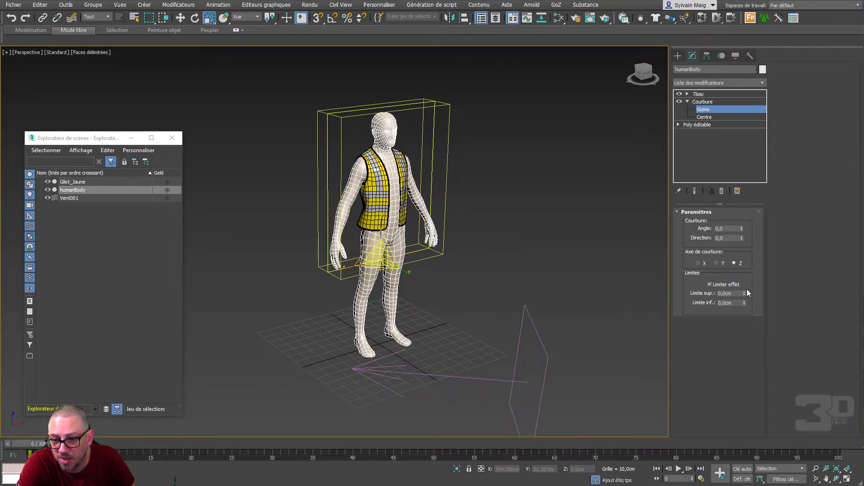
With limits off, bend the body 22° on the Y axis at direction 90.
left_click(710, 285)
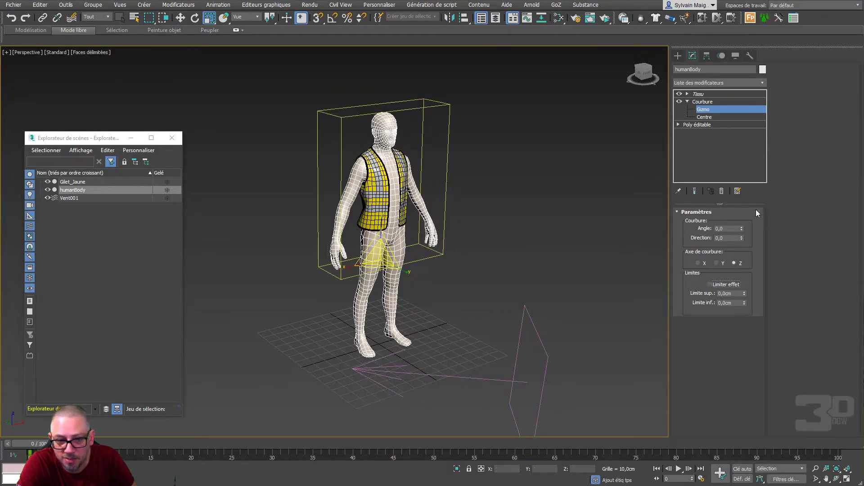
left_click_drag(742, 228, 739, 229)
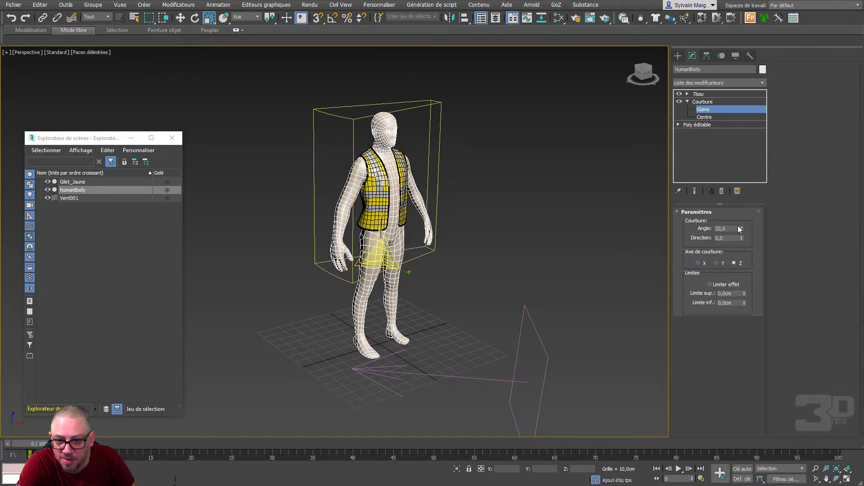
left_click(717, 263)
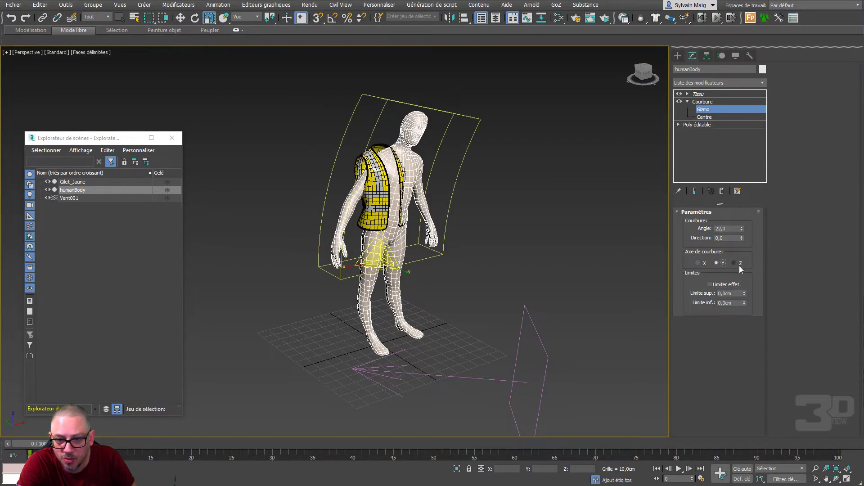
double_click(733, 238)
type("90")
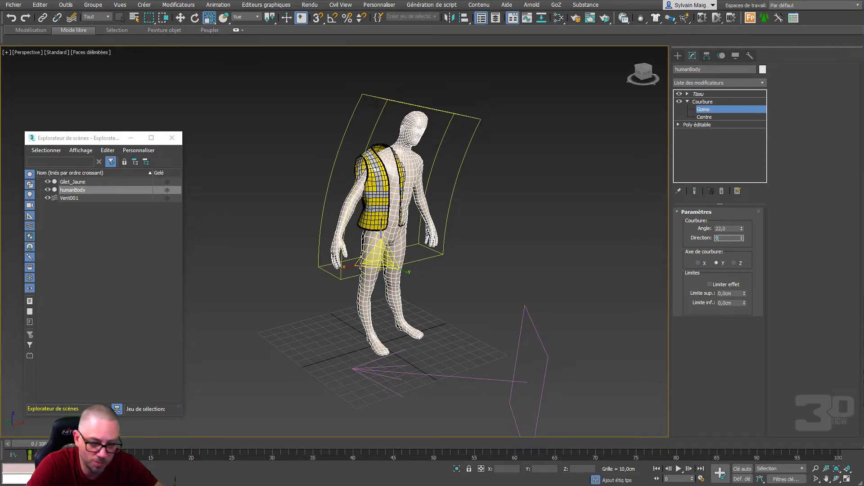
key("Return")
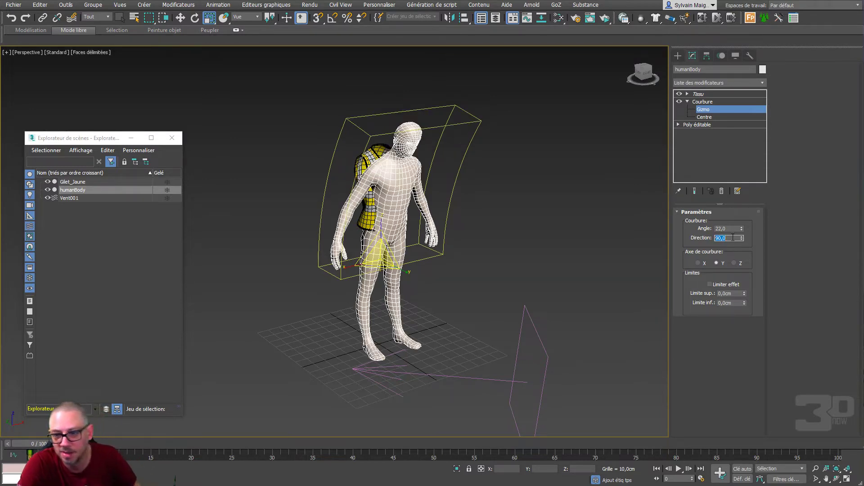
Re-enable Limit Effect with a 182.5cm upper limit so only the torso bends, viewing frame 25.
middle_click_drag(624, 281, 614, 240, "alt")
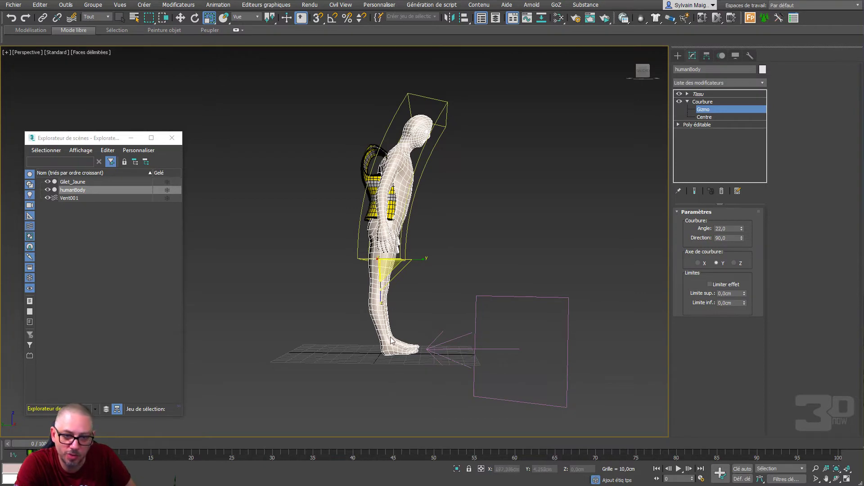
middle_click_drag(445, 264, 449, 263, "alt")
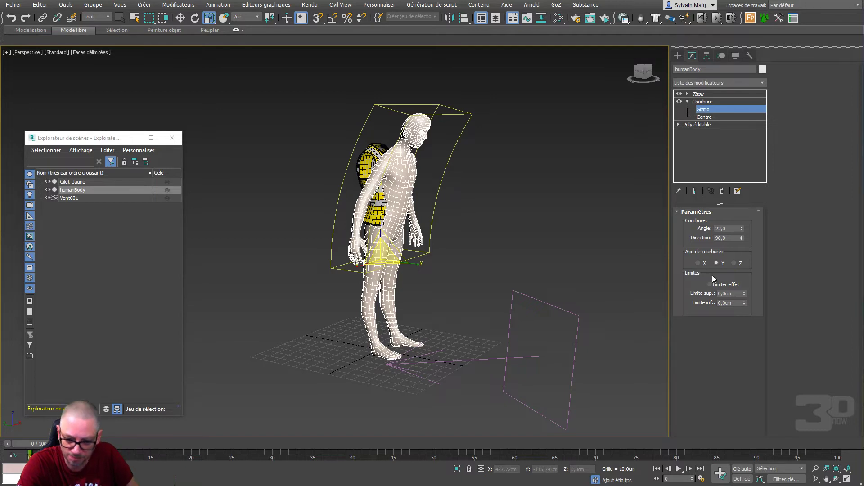
left_click(710, 284)
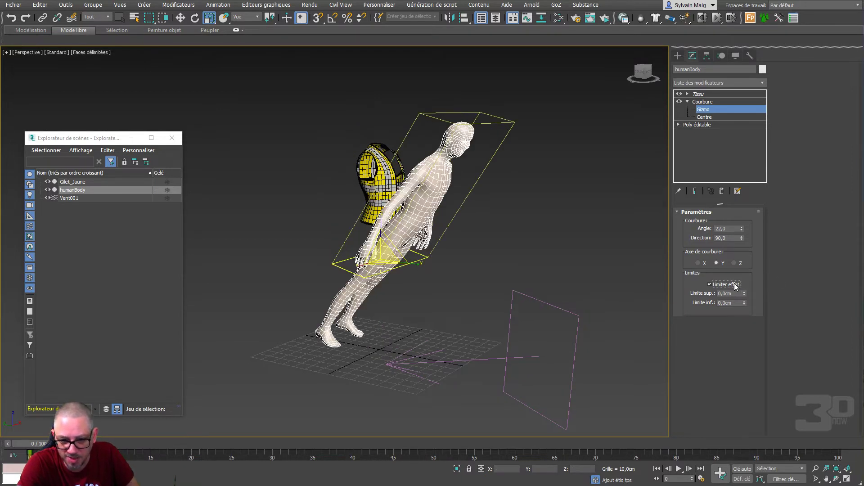
mouse_move(744, 294)
left_mouse_down()
mouse_move(744, 270)
mouse_move(744, 292)
left_mouse_up()
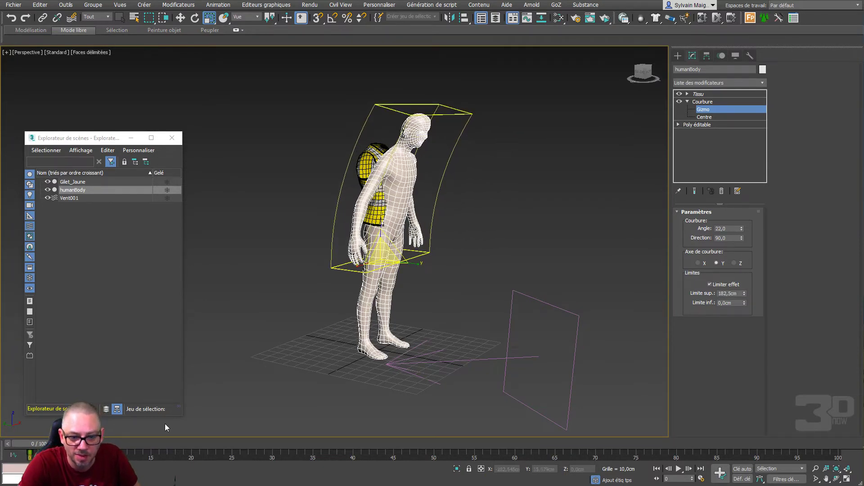
left_click_drag(48, 444, 240, 444)
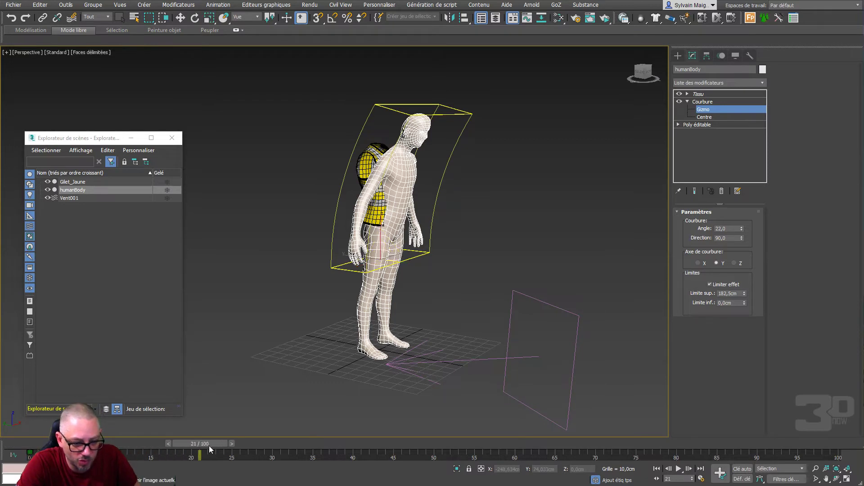
With Auto Key on, key Bend Angle 0 at frame 0 and 22 at frame 30.
key("r")
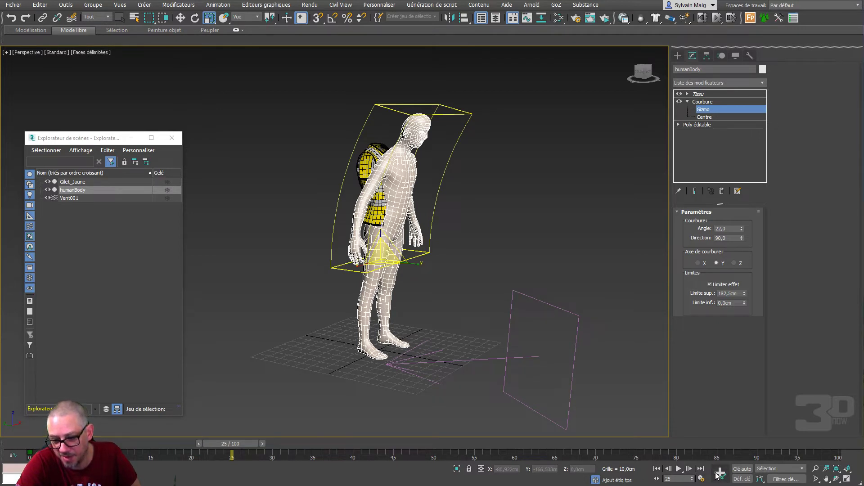
left_click(743, 469)
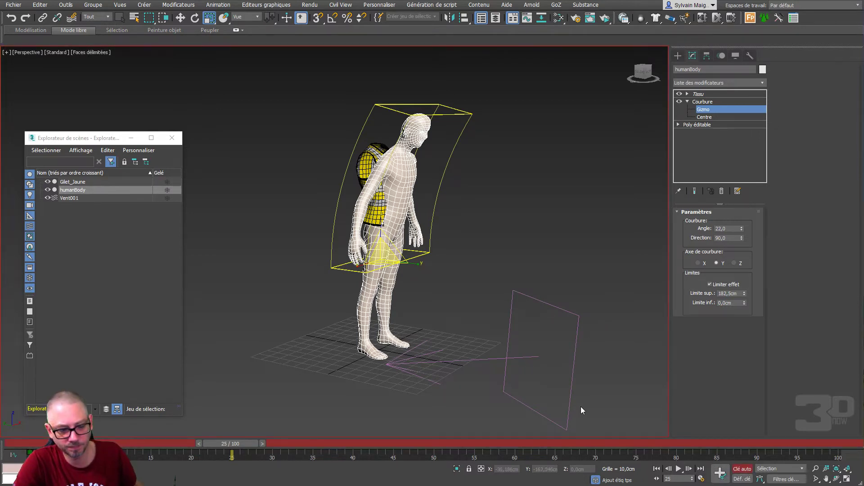
right_click(742, 229)
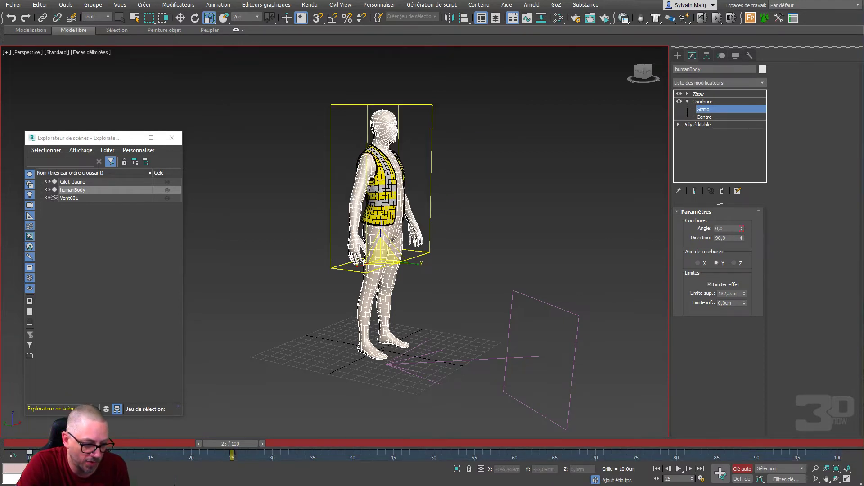
left_click_drag(30, 453, 272, 452)
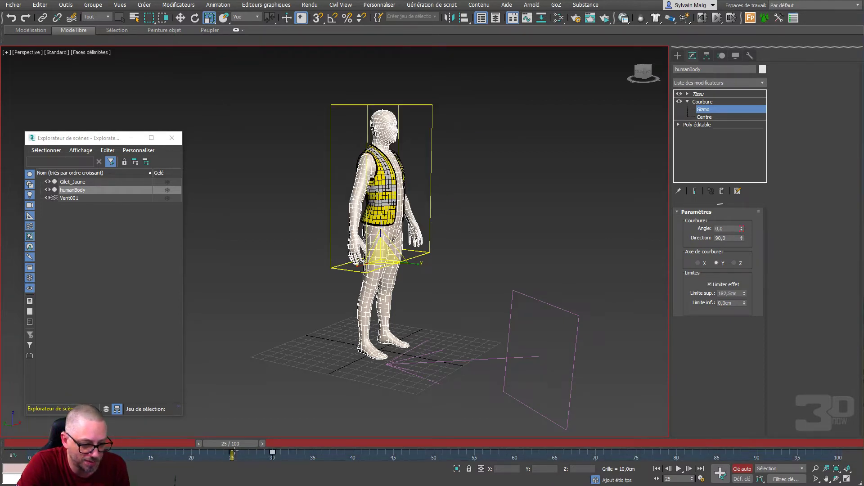
mouse_move(223, 443)
left_mouse_down()
mouse_move(177, 439)
mouse_move(270, 443)
left_mouse_up()
key("r")
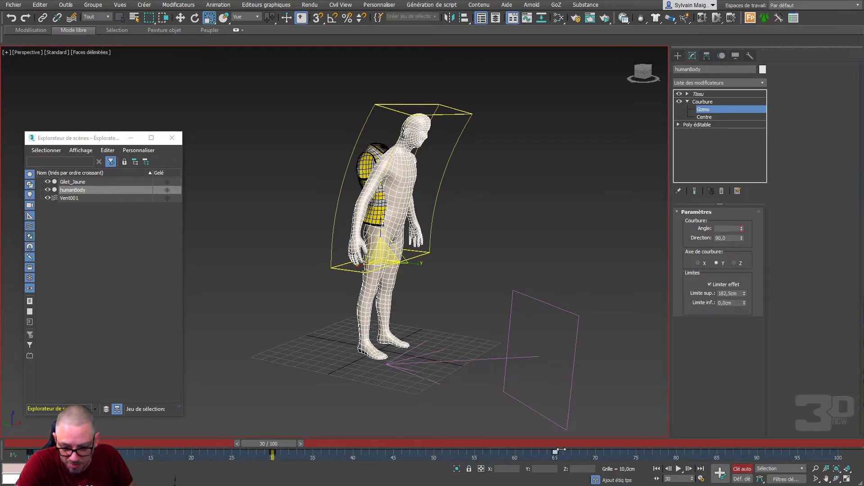
type("22")
Adjust the bend keyframe timing, check the motion, return to frame 0 and turn Auto Key off.
left_click_drag(609, 463, 594, 462)
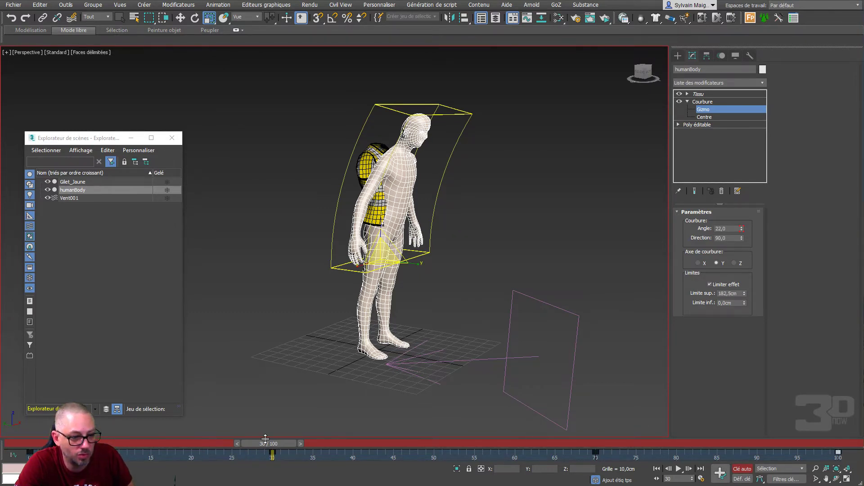
mouse_move(269, 444)
left_mouse_down()
mouse_move(216, 444)
mouse_move(470, 447)
left_mouse_up()
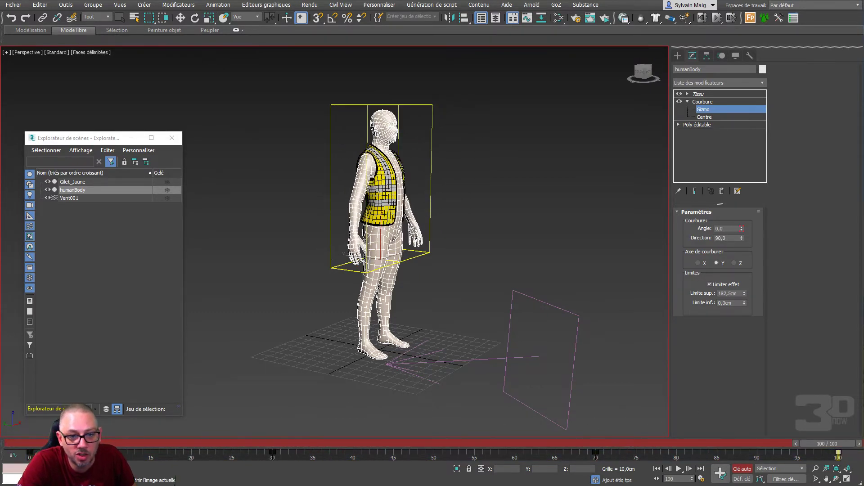
key("Home")
key("r")
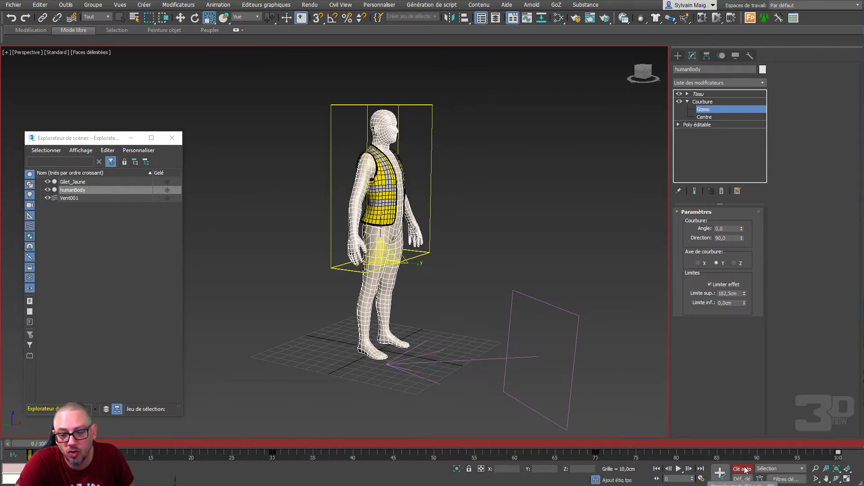
left_click(742, 469)
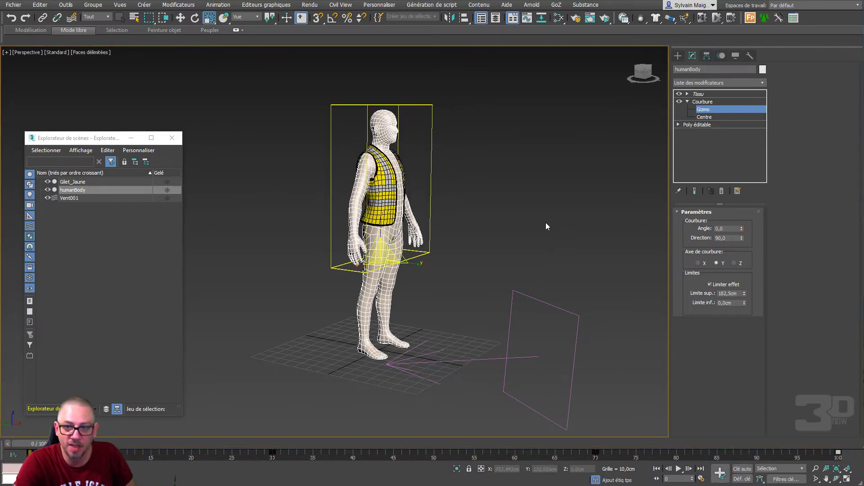
left_click(712, 99)
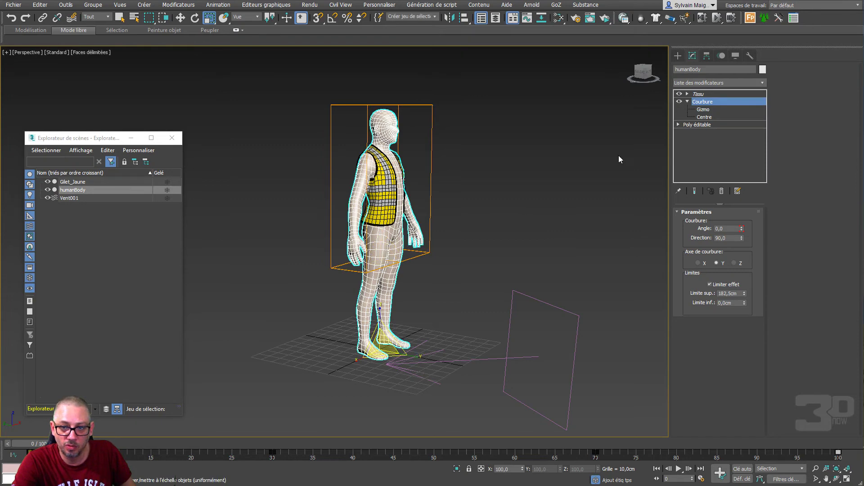
Select Gilet_Jaune, show its Cloth simulation parameters, and simulate the vest over all 100 frames.
left_click(479, 192)
left_click(387, 184)
mouse_move(465, 228)
middle_mouse_down("alt")
mouse_move(422, 233)
mouse_move(439, 232)
middle_mouse_up("alt")
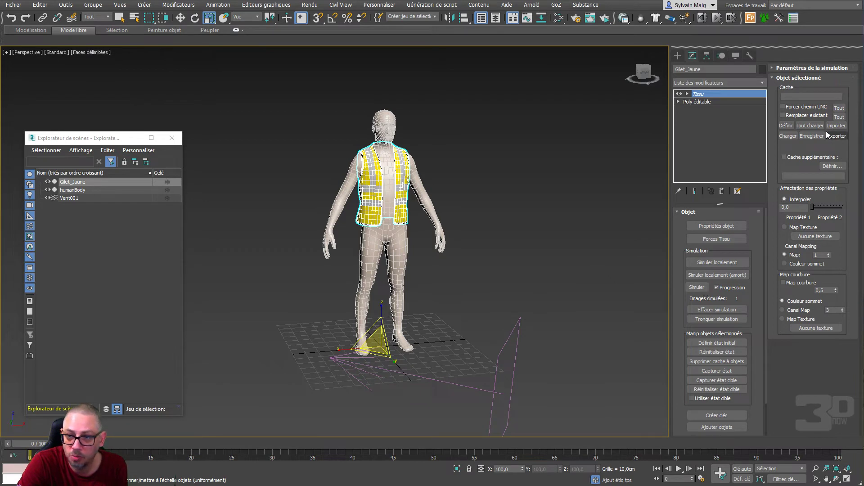
left_click(797, 78)
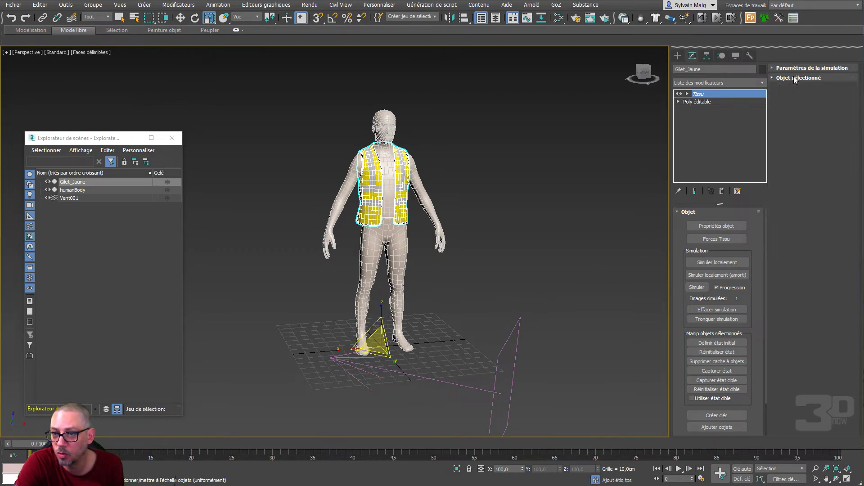
left_click(800, 68)
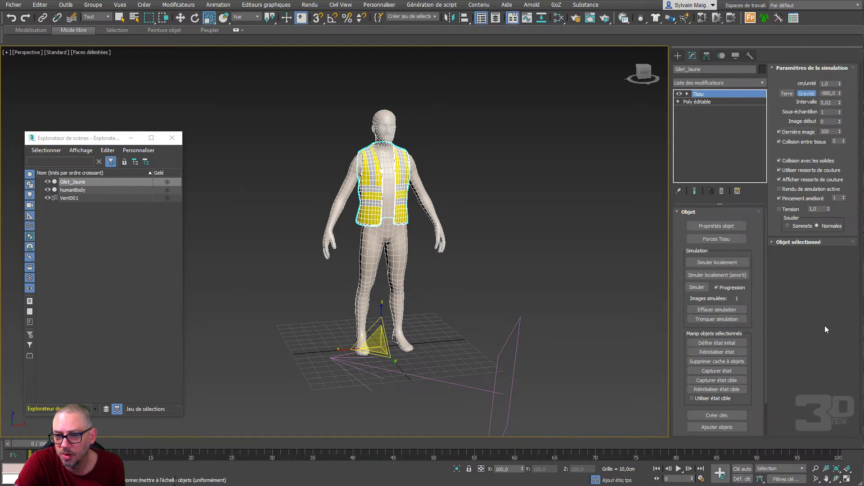
scroll(585, 323, "up", 2)
scroll(495, 301, "up", 3)
middle_click_drag(476, 301, 512, 363)
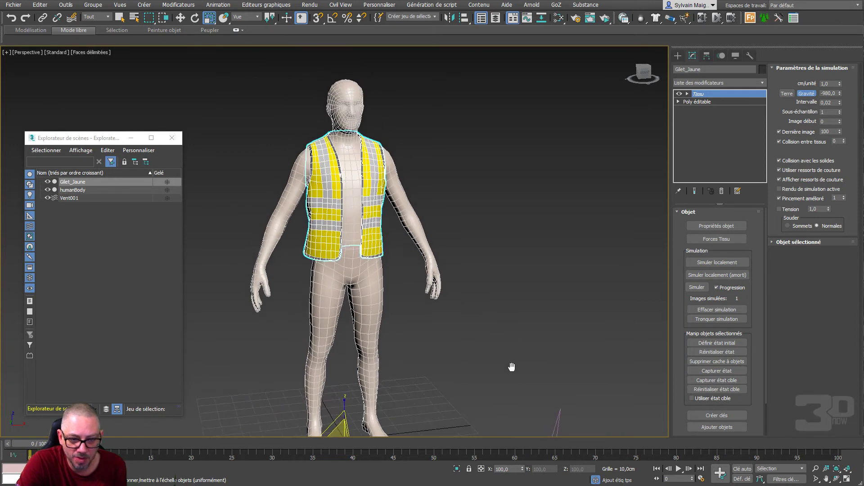
left_click(705, 291)
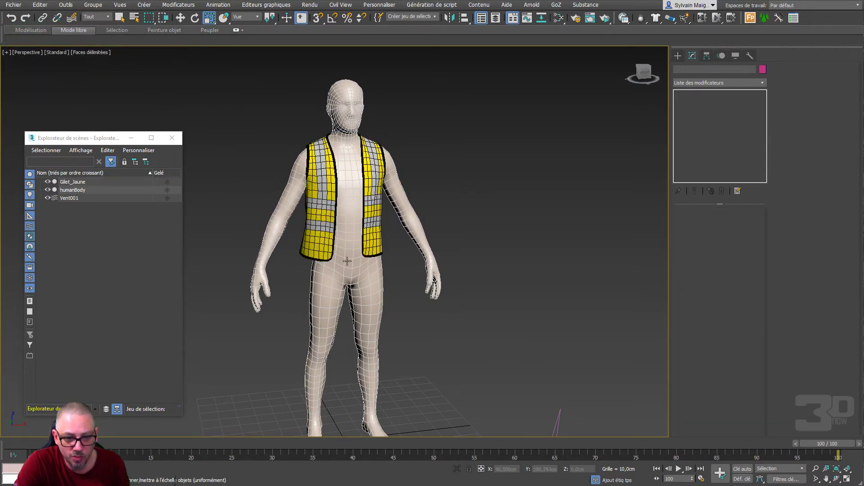
Isolate the Gilet_Jaune vest so humanBody is hidden.
left_click_drag(512, 335, 391, 153)
right_click(367, 225)
left_click(386, 143)
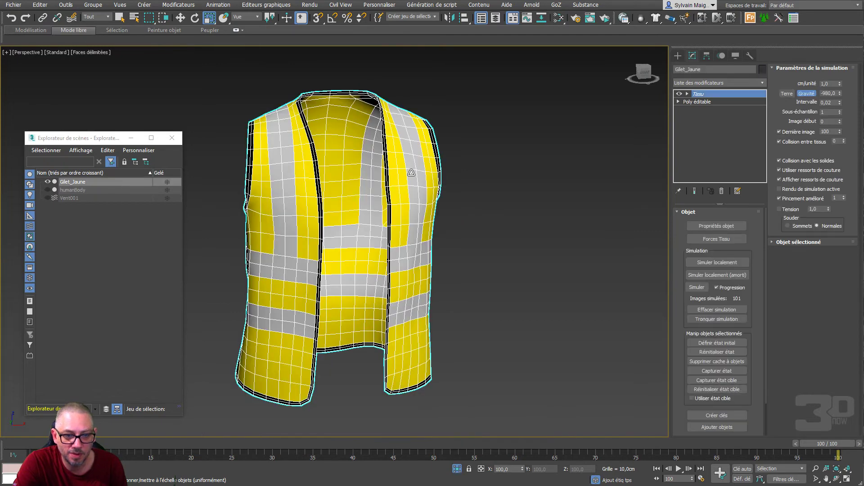
left_click(490, 258)
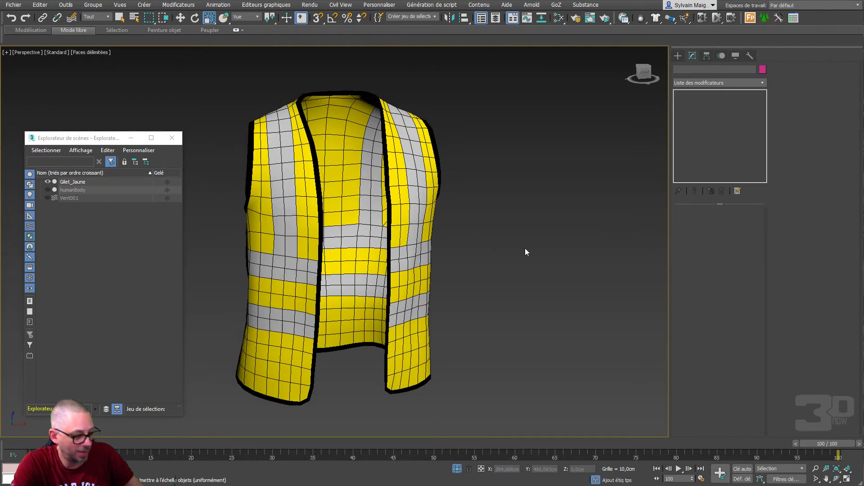
Play back the simulated vest animation, then return to frame 0 and reselect the vest.
key("slash")
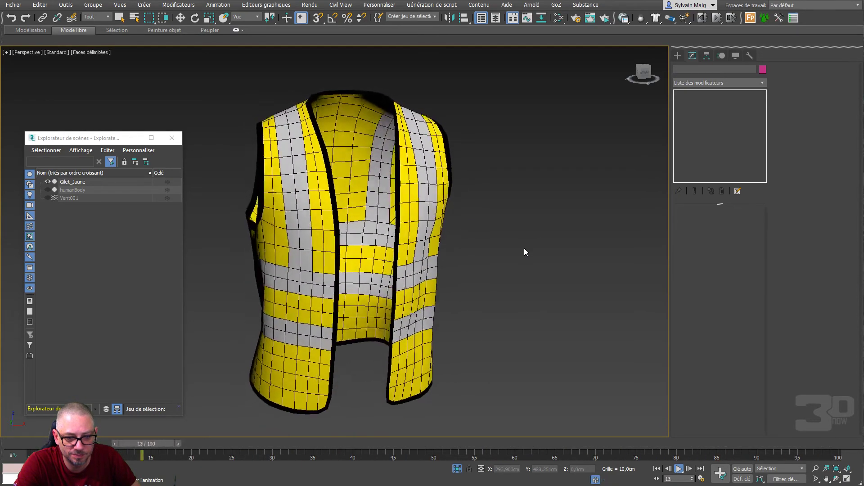
key("slash")
key("r")
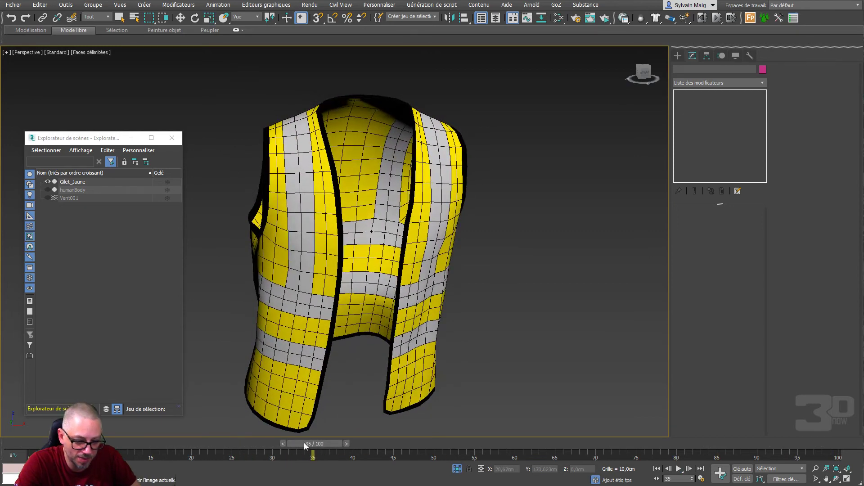
key("Home")
left_click(349, 340)
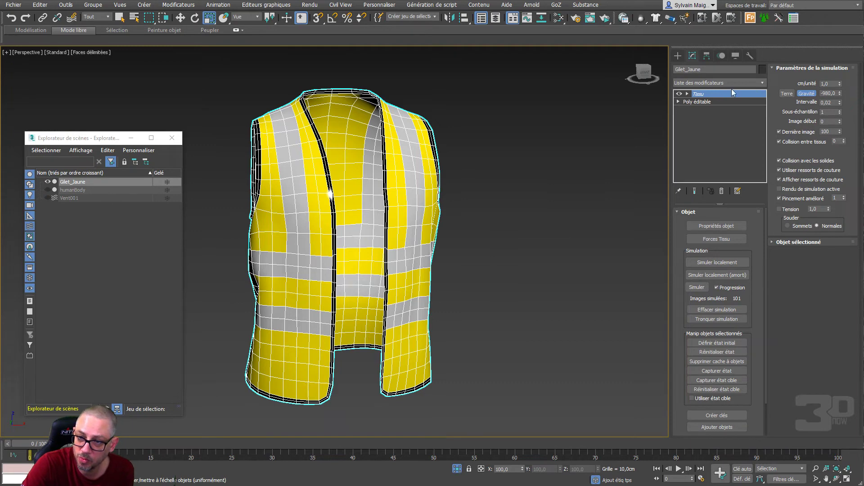
Add a Shell (Coque) modifier to the vest with Outer Amount 0 and Inner Amount 0.5cm.
left_click(763, 83)
left_click_drag(763, 102, 760, 147)
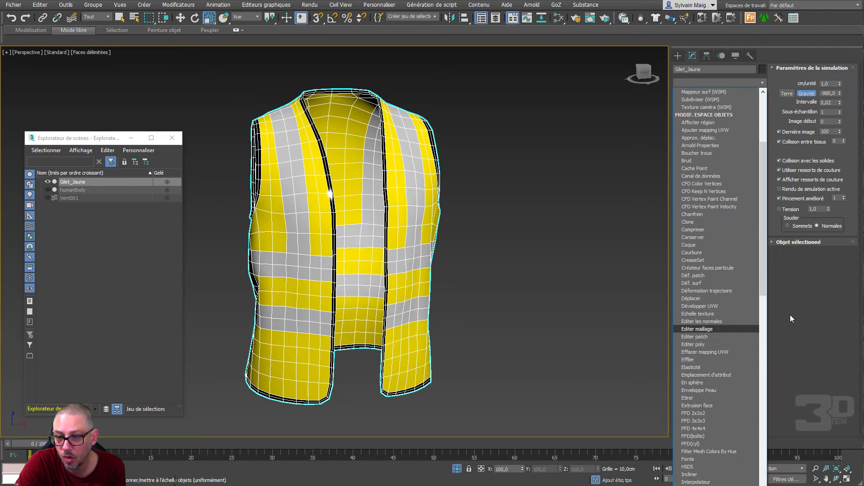
left_click(718, 245)
right_click(747, 235)
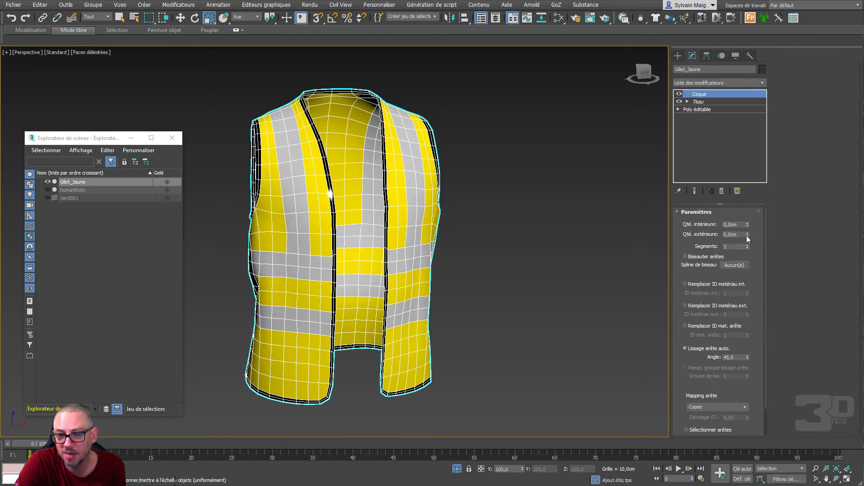
left_click(734, 224)
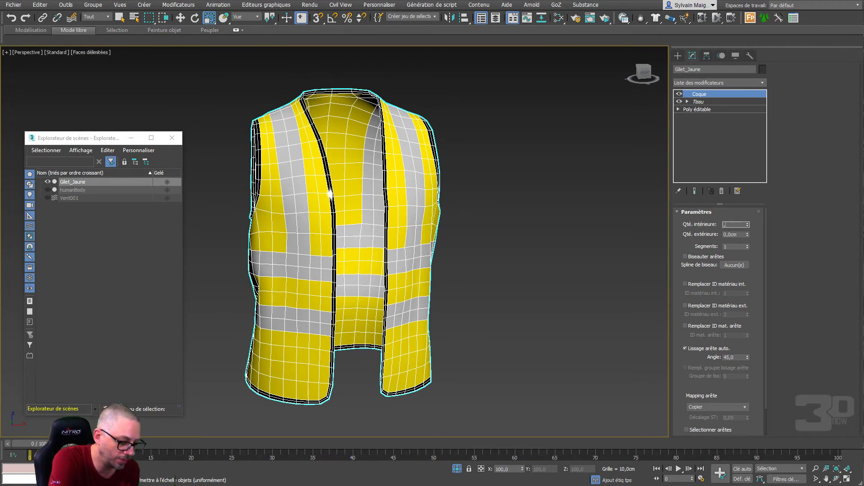
type("0.5")
key("Return")
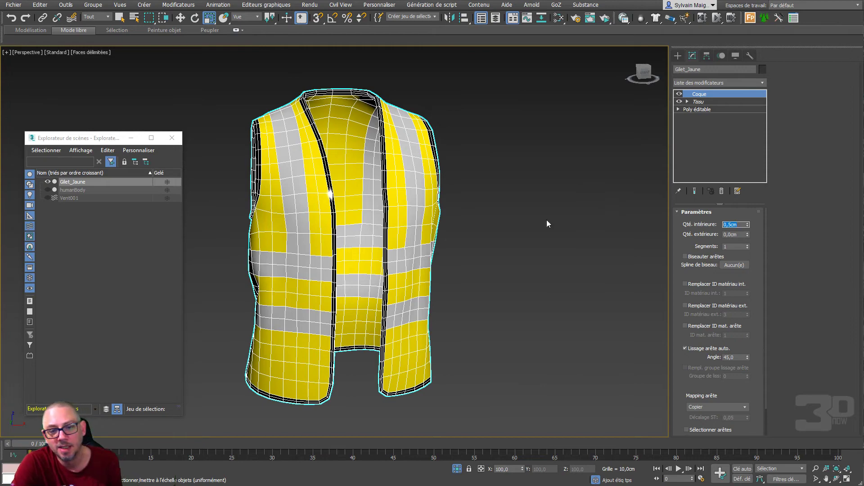
mouse_move(409, 311)
middle_mouse_down("alt")
mouse_move(440, 276)
mouse_move(469, 289)
mouse_move(458, 315)
mouse_move(416, 288)
middle_mouse_up("alt")
Add an Edit Poly modifier above the Shell and enter Polygon mode.
left_click(765, 82)
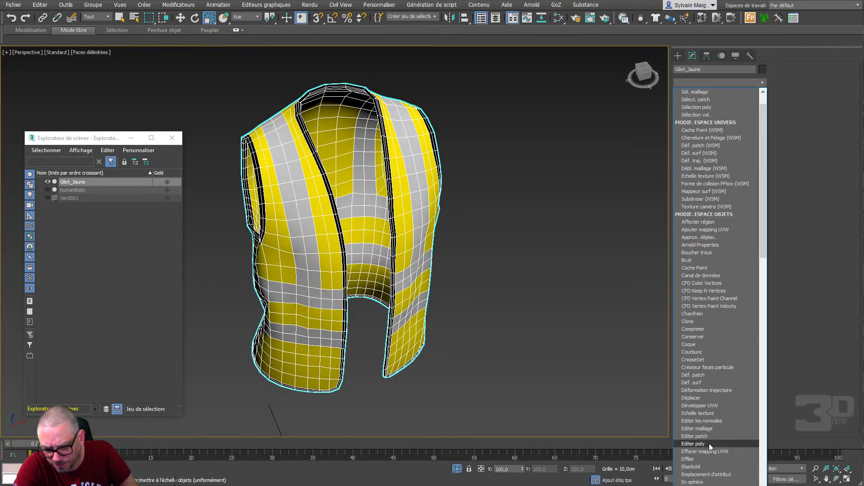
left_click(709, 443)
key("ctrl+e")
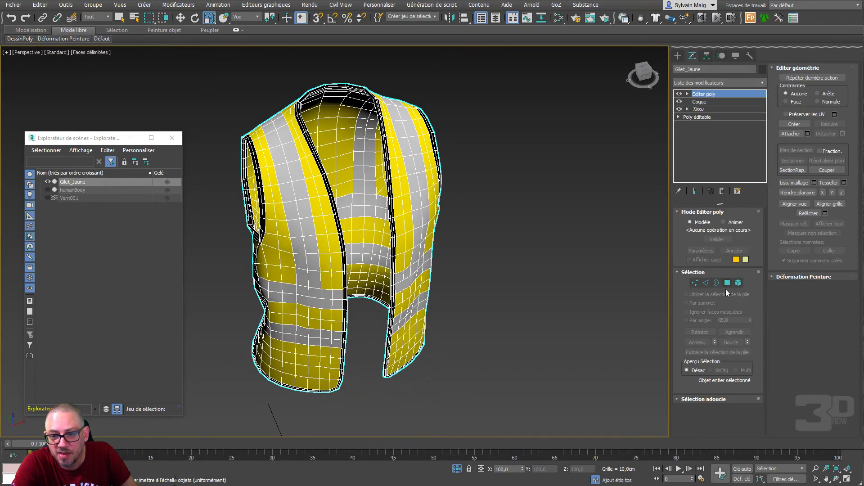
left_click(727, 283)
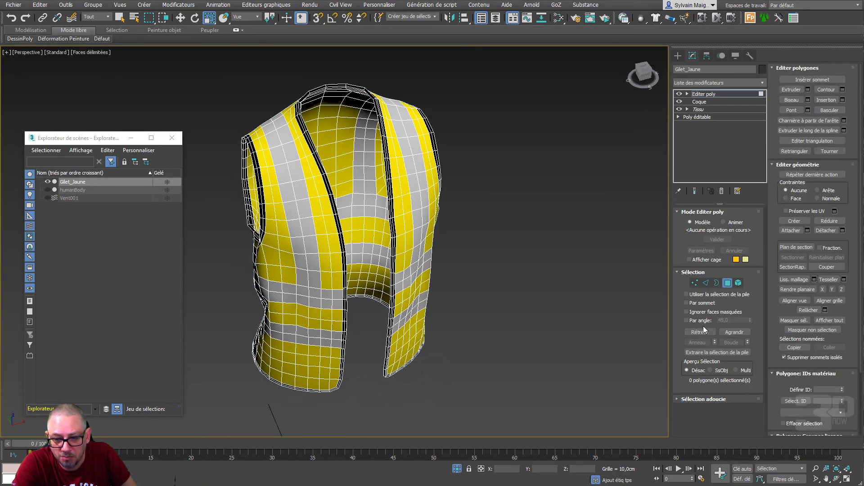
Select the vest's inner lining faces, drop the border faces, and exit Polygon mode.
left_click(384, 269)
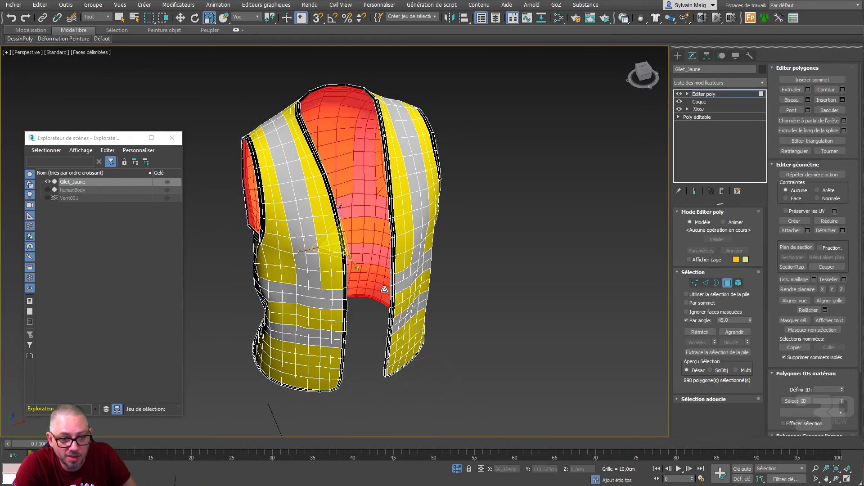
mouse_move(380, 290)
middle_mouse_down("alt")
mouse_move(509, 260)
mouse_move(531, 218)
mouse_move(522, 227)
middle_mouse_up("alt")
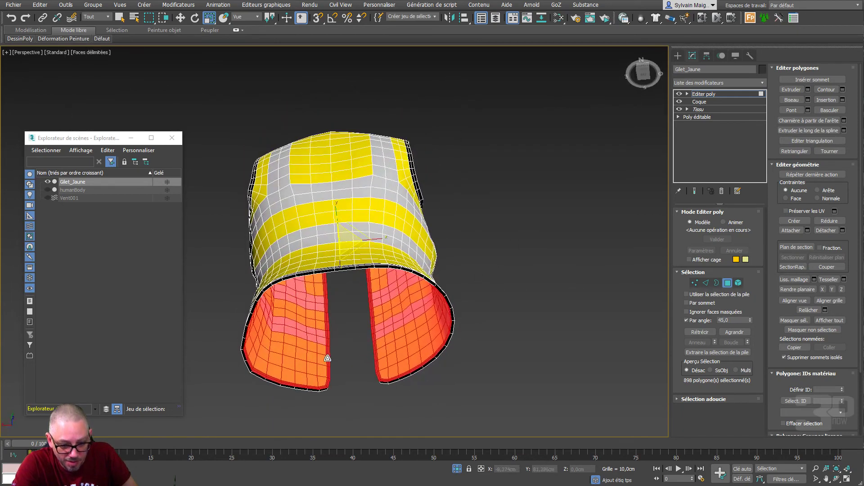
scroll(328, 357, "up", 5)
scroll(324, 349, "up", 1)
scroll(358, 305, "down", 5)
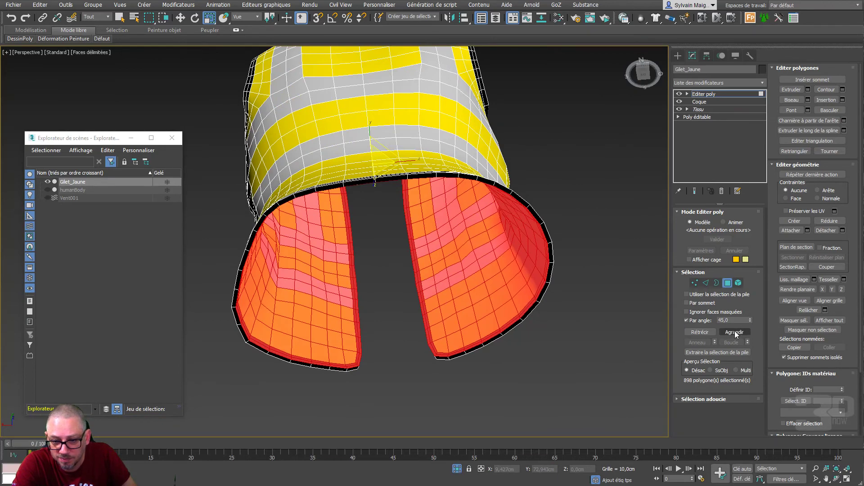
left_click(705, 334)
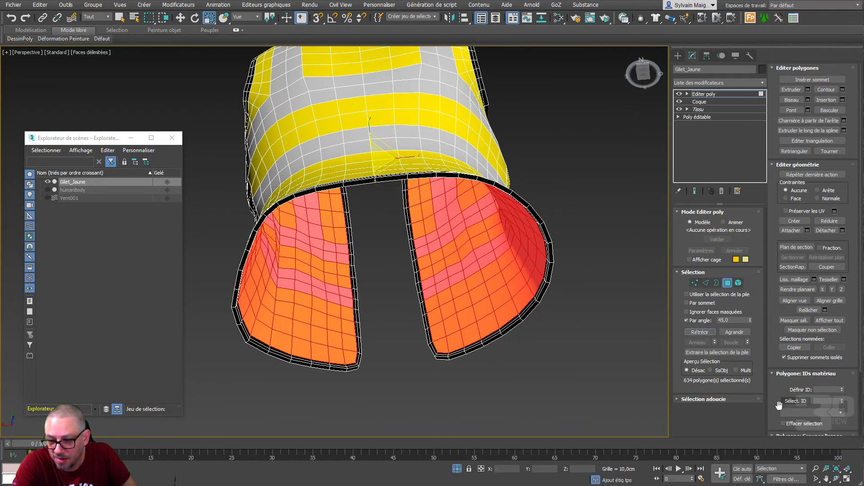
left_click(728, 283)
mouse_move(398, 258)
middle_mouse_down("alt")
mouse_move(458, 288)
mouse_move(561, 305)
mouse_move(542, 351)
middle_mouse_up("alt")
Add TurboSmooth (Lissage rapide) at 1 iteration to the vest and turn off Edged Faces with F4.
scroll(510, 322, "down", 3)
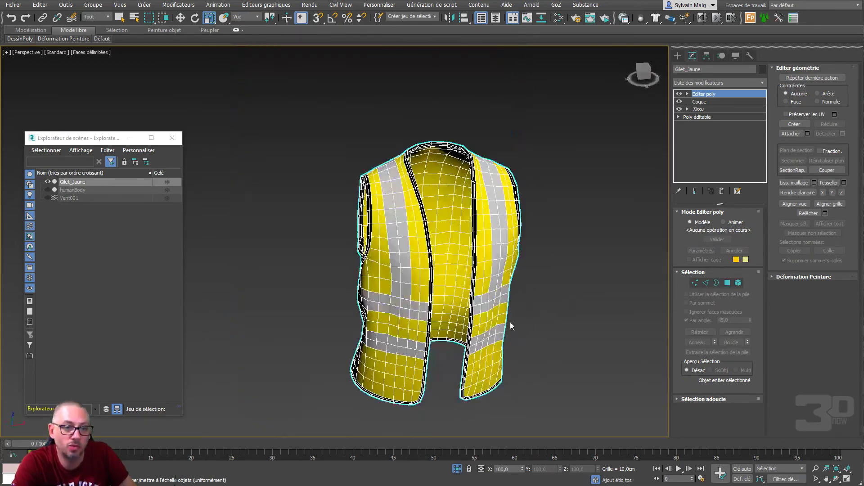
mouse_move(510, 323)
middle_mouse_down("alt")
mouse_move(434, 293)
mouse_move(405, 303)
mouse_move(493, 338)
mouse_move(513, 288)
mouse_move(462, 293)
mouse_move(466, 305)
middle_mouse_up("alt")
left_click(762, 82)
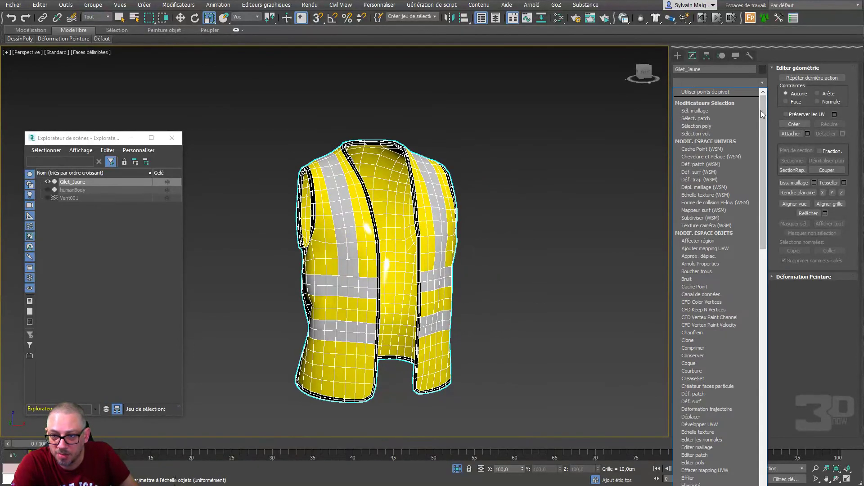
mouse_move(760, 109)
left_mouse_down()
mouse_move(732, 323)
mouse_move(729, 305)
left_mouse_up()
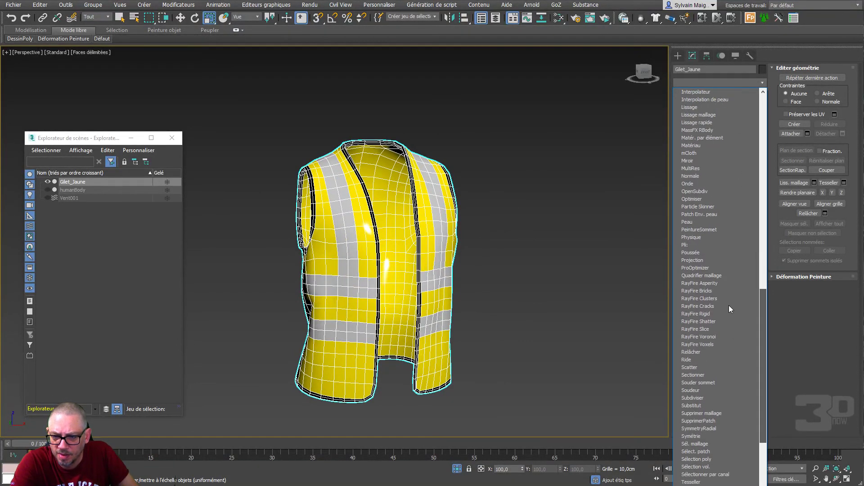
scroll(729, 305, "up", 1)
scroll(730, 296, "up", 1)
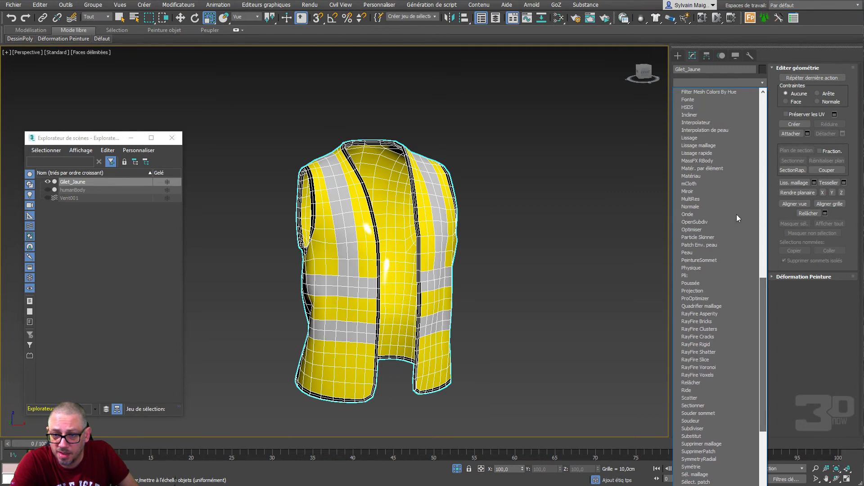
left_click(737, 153)
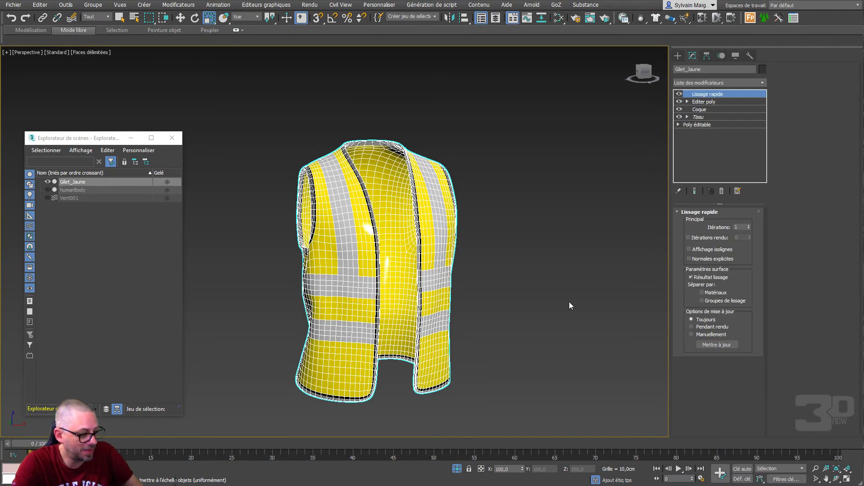
key("F4")
mouse_move(566, 303)
middle_mouse_down("alt")
mouse_move(664, 270)
mouse_move(799, 277)
mouse_move(698, 288)
mouse_move(546, 257)
mouse_move(531, 274)
mouse_move(552, 284)
mouse_move(520, 285)
mouse_move(532, 293)
mouse_move(566, 288)
middle_mouse_up("alt")
Close the Scene Explorer and orbit around the smoothed yellow vest.
left_click(172, 137)
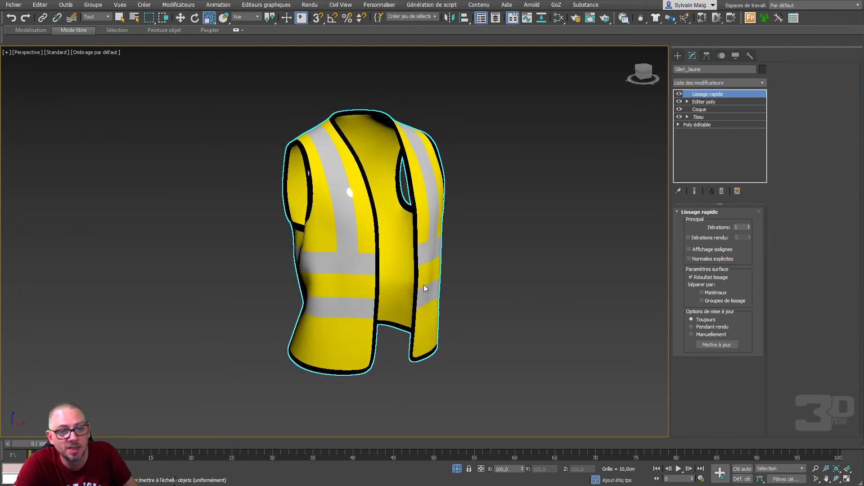
mouse_move(423, 284)
middle_mouse_down("alt")
mouse_move(322, 265)
mouse_move(331, 287)
mouse_move(365, 274)
mouse_move(420, 285)
middle_mouse_up("alt")
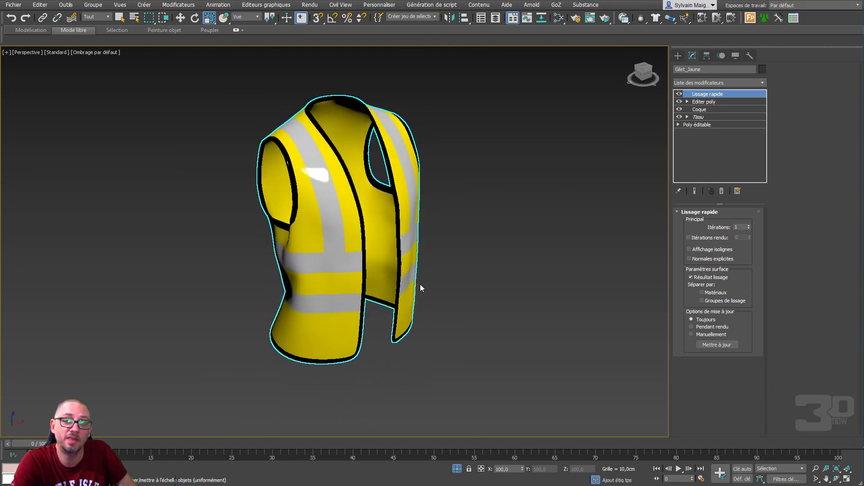